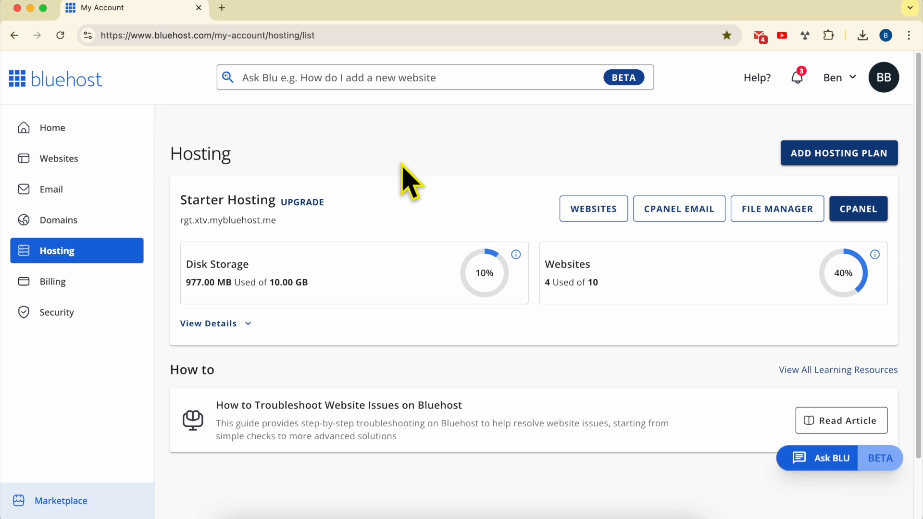
Open the management page of the Team Blog website in the Starter Hosting plan
{"action": "left_click", "coordinate": [99, 157]}
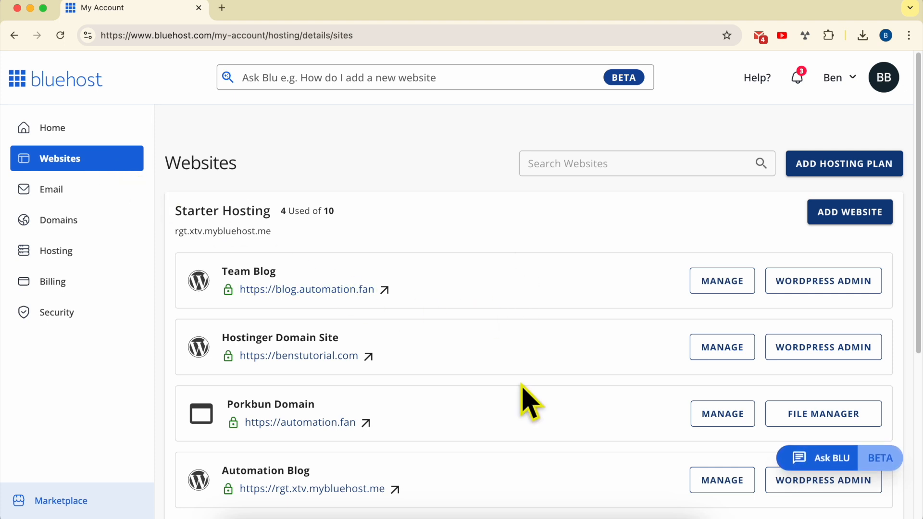
{"action": "scroll", "coordinate": [500, 367], "scroll_direction": "down", "scroll_amount": 3}
{"action": "scroll", "coordinate": [501, 366], "scroll_direction": "up", "scroll_amount": 3}
{"action": "triple_click", "coordinate": [214, 210]}
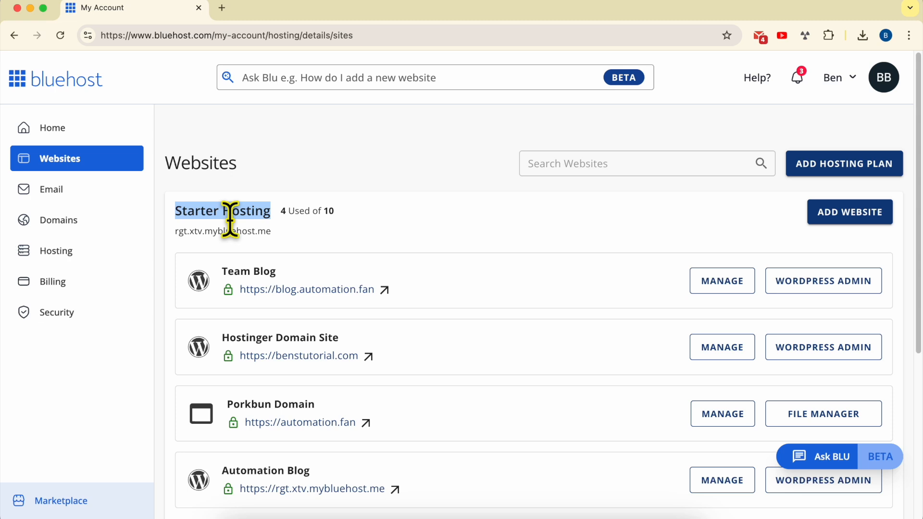
{"action": "triple_click", "coordinate": [476, 287]}
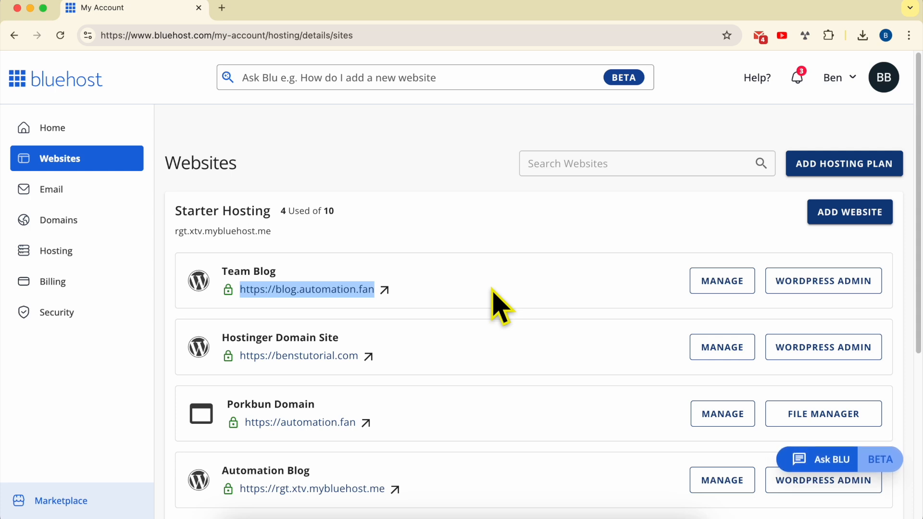
{"action": "left_click", "coordinate": [722, 284]}
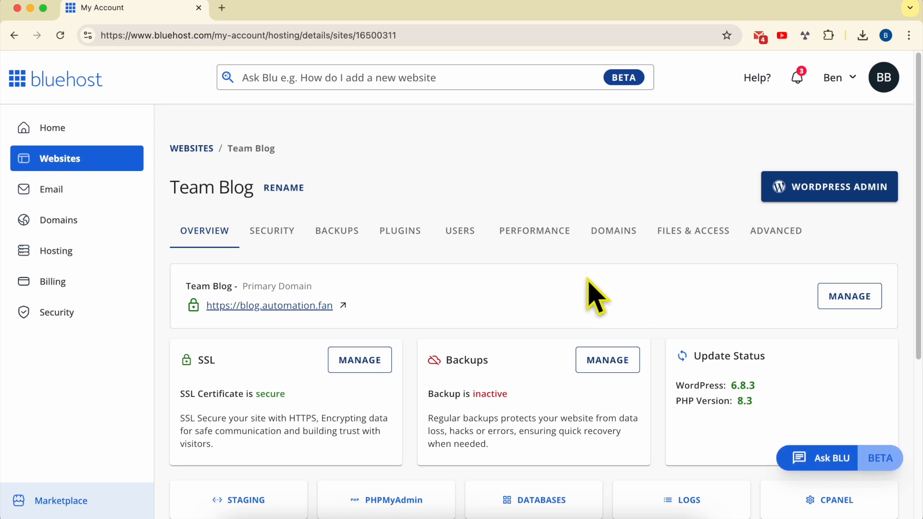
Examine Team Blog's weekly file backups, including the selectable backup dates and the download option
{"action": "left_click", "coordinate": [339, 236]}
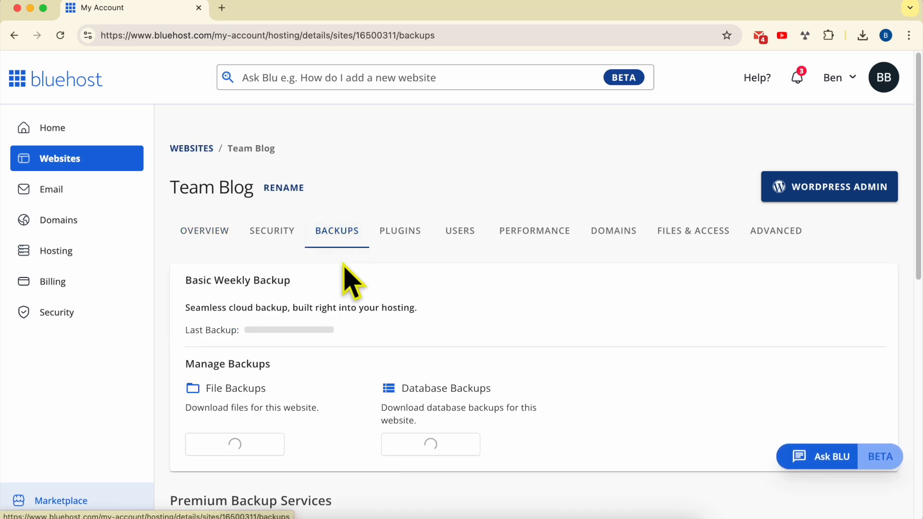
{"action": "scroll", "coordinate": [291, 385], "scroll_direction": "down", "scroll_amount": 2}
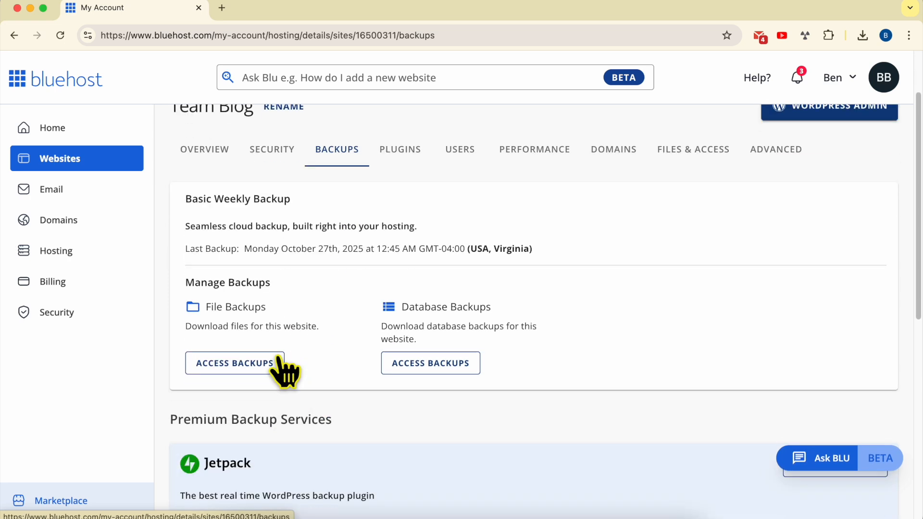
{"action": "left_click", "coordinate": [230, 366]}
{"action": "scroll", "coordinate": [401, 336], "scroll_direction": "down", "scroll_amount": 3}
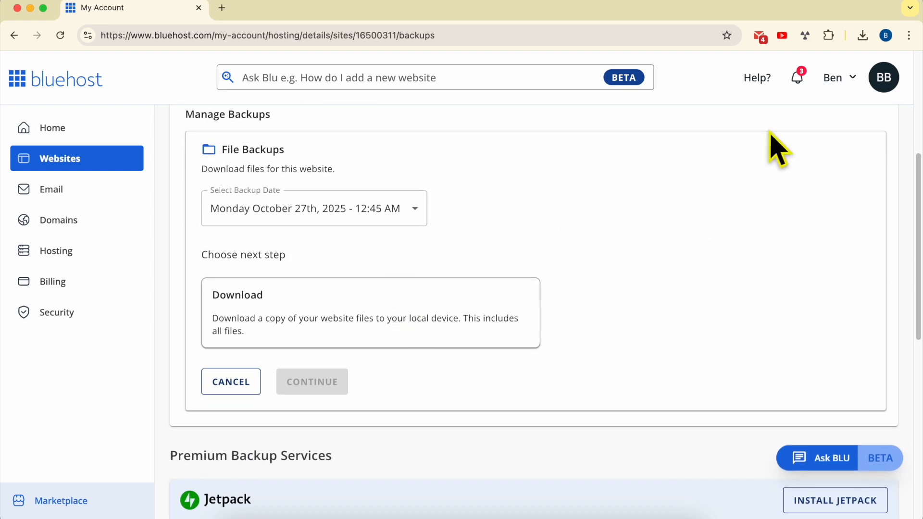
{"action": "left_click", "coordinate": [325, 219]}
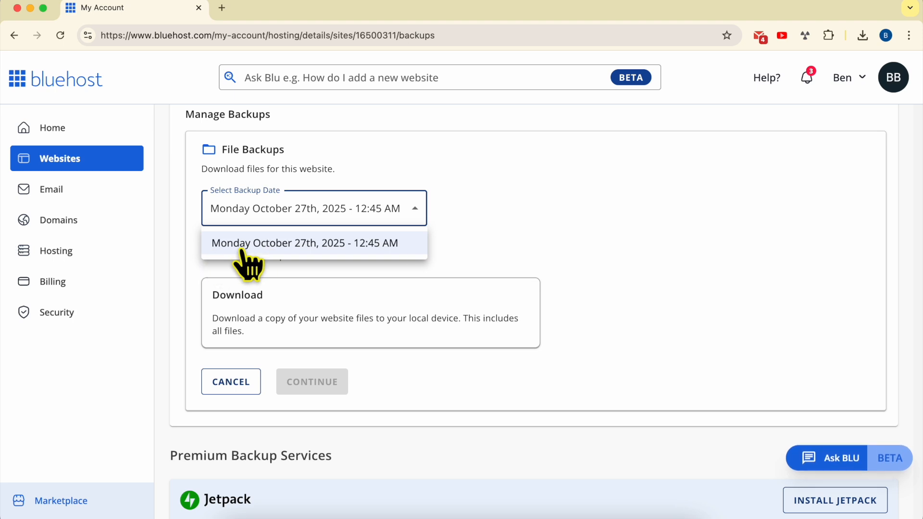
{"action": "left_click", "coordinate": [498, 257]}
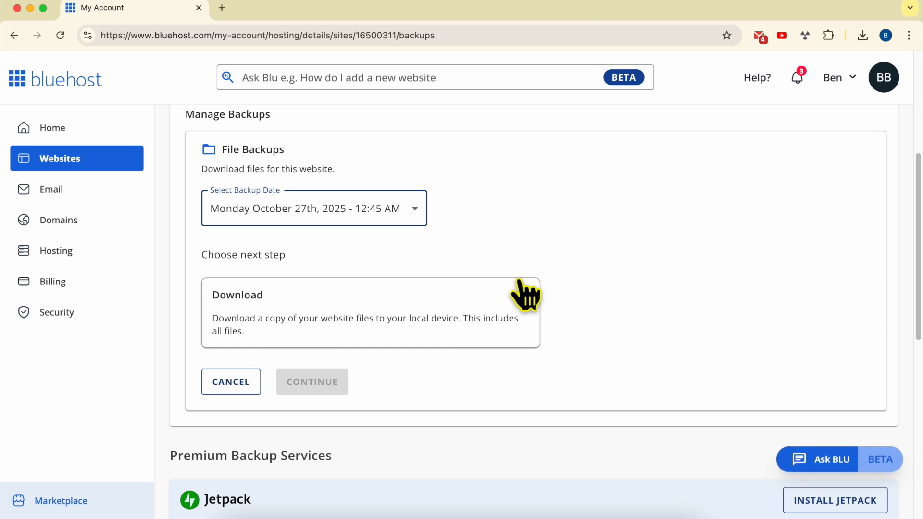
{"action": "scroll", "coordinate": [505, 278], "scroll_direction": "up", "scroll_amount": 3}
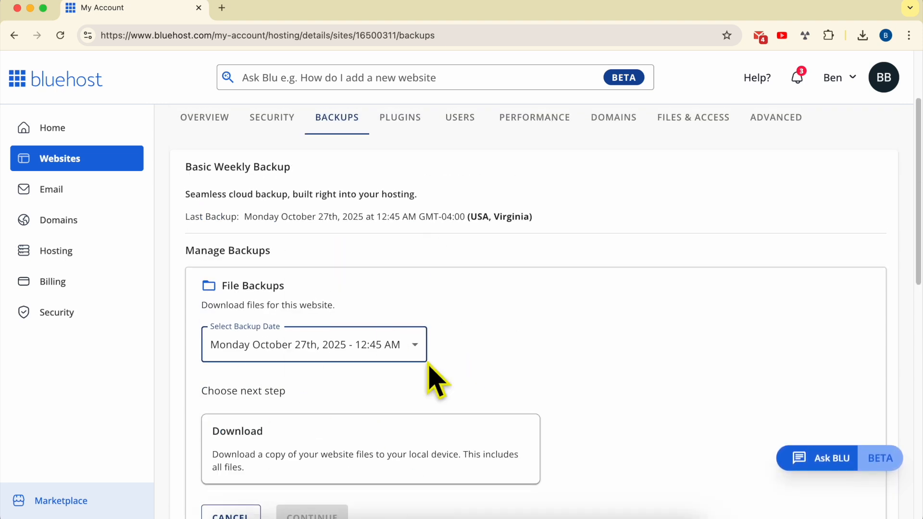
{"action": "scroll", "coordinate": [437, 377], "scroll_direction": "up", "scroll_amount": 1}
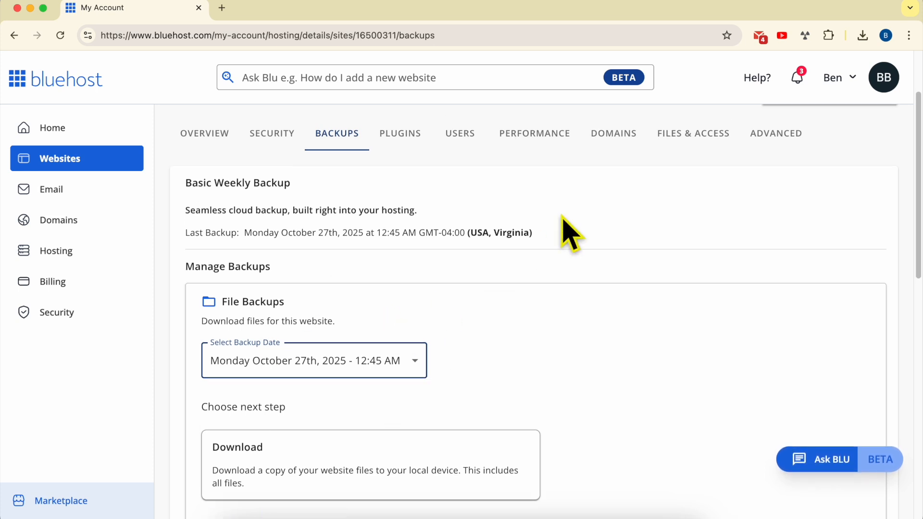
Open Team Blog's website files in File Manager from its file access settings
{"action": "left_click", "coordinate": [687, 144]}
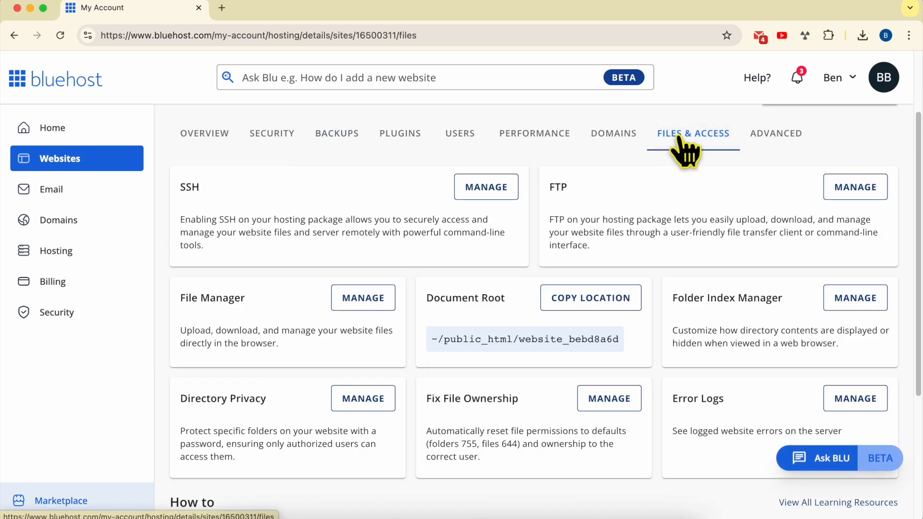
{"action": "triple_click", "coordinate": [217, 294]}
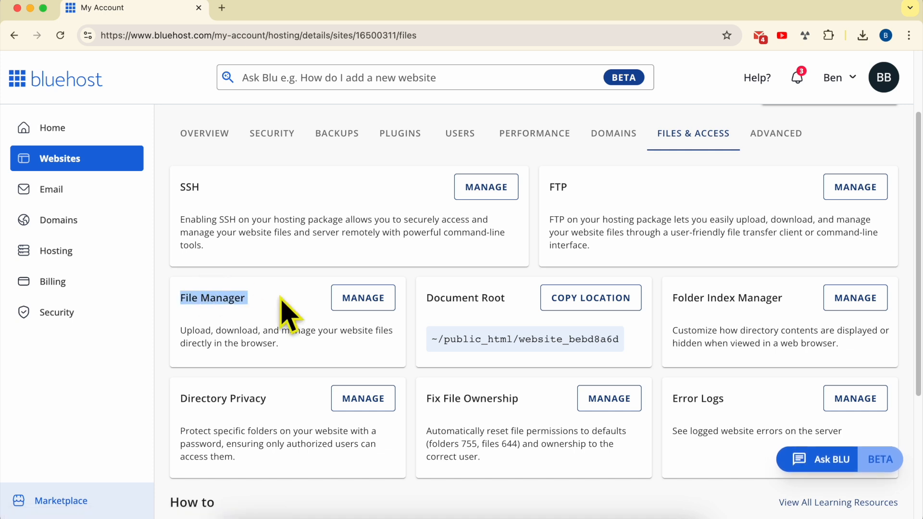
{"action": "left_click", "coordinate": [355, 307]}
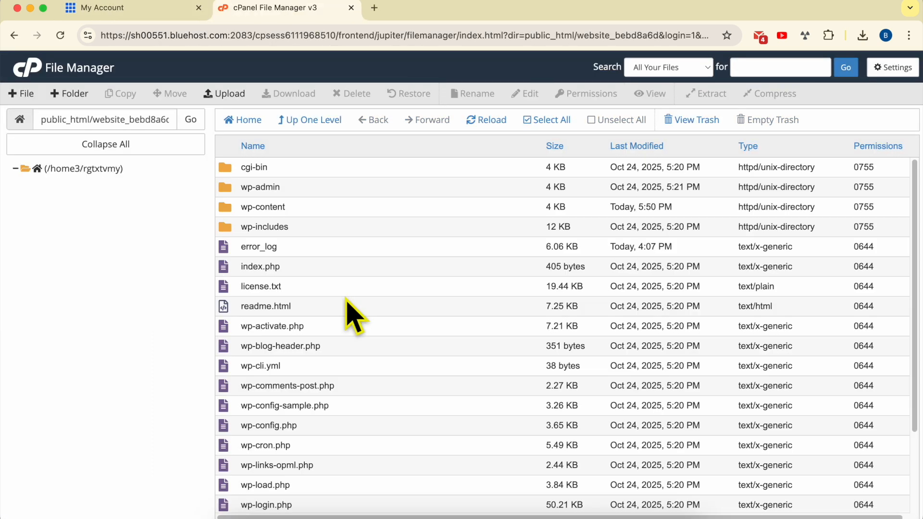
{"action": "left_click", "coordinate": [326, 167]}
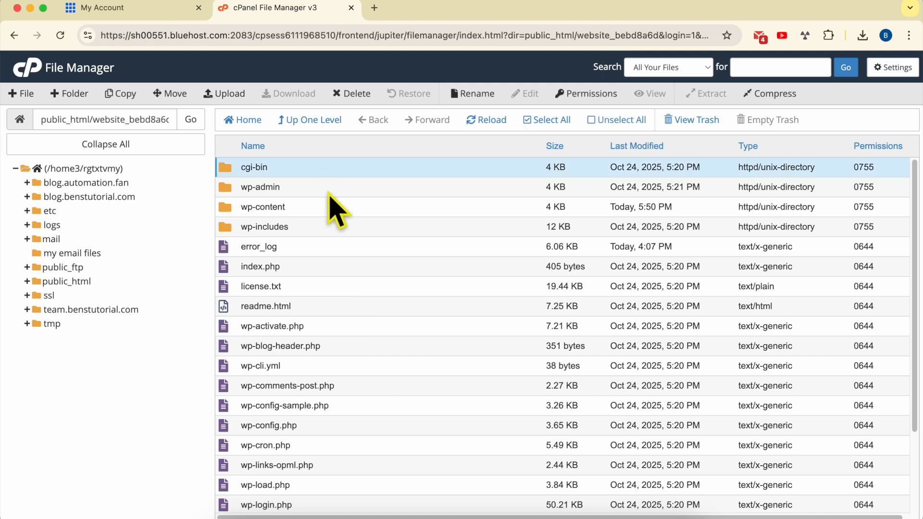
{"action": "scroll", "coordinate": [347, 418], "scroll_direction": "down", "scroll_amount": 3}
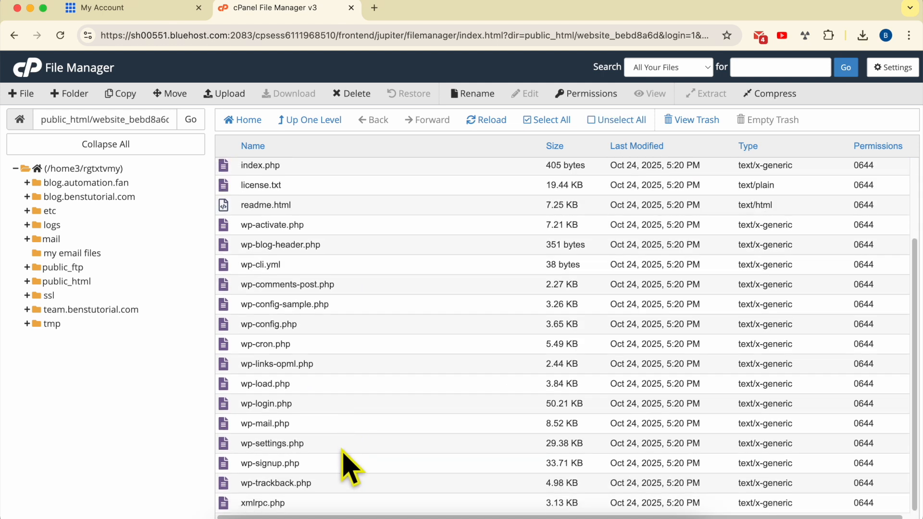
{"action": "left_click", "coordinate": [312, 503], "text": "shift"}
{"action": "scroll", "coordinate": [388, 288], "scroll_direction": "up", "scroll_amount": 3}
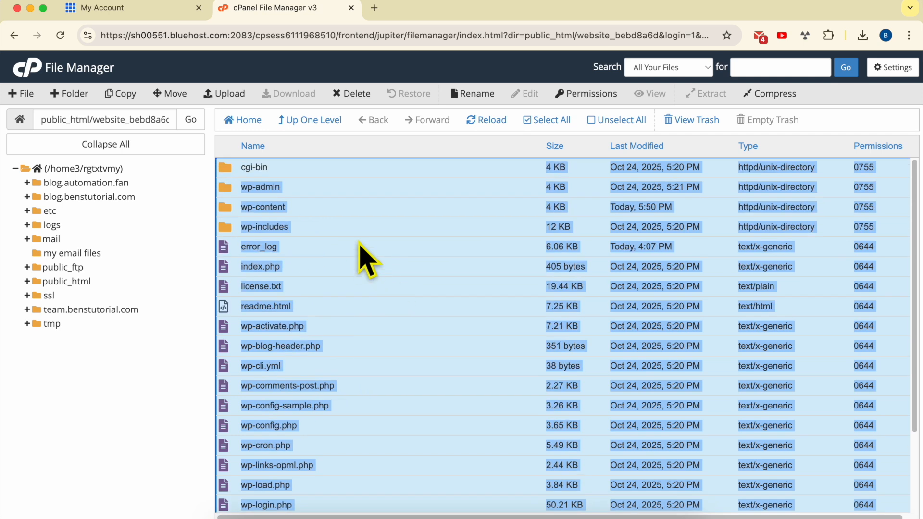
{"action": "left_click", "coordinate": [346, 172]}
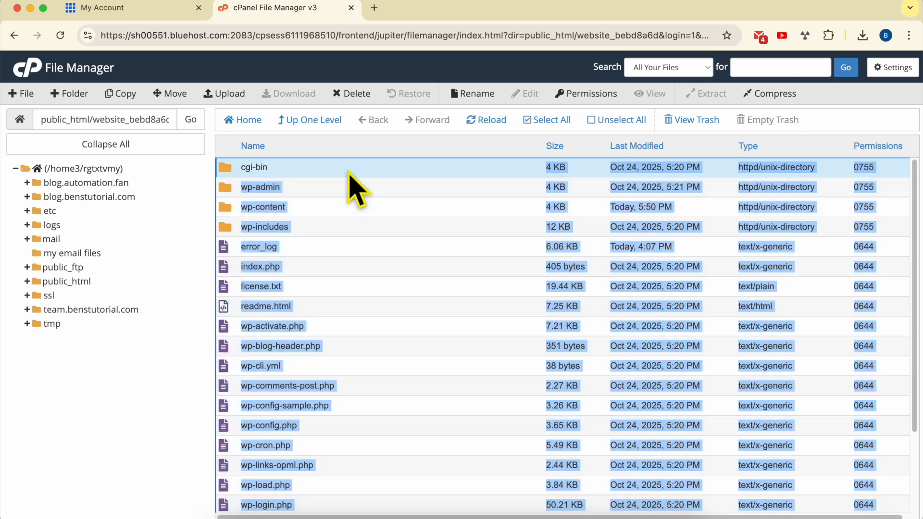
{"action": "left_click", "coordinate": [366, 190]}
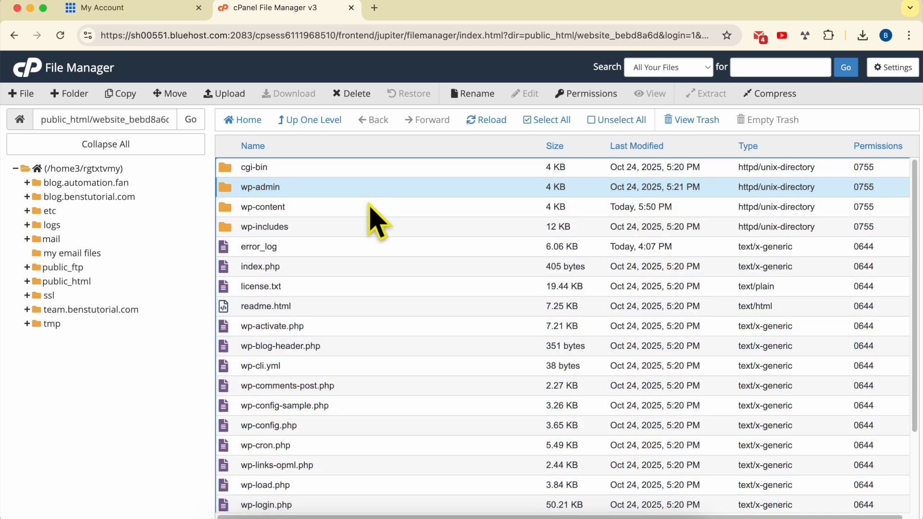
Compress all website folders and files, from cgi-bin through xmlrpc.php, into a Zip Archive and dismiss the compression results
{"action": "left_click", "coordinate": [311, 168]}
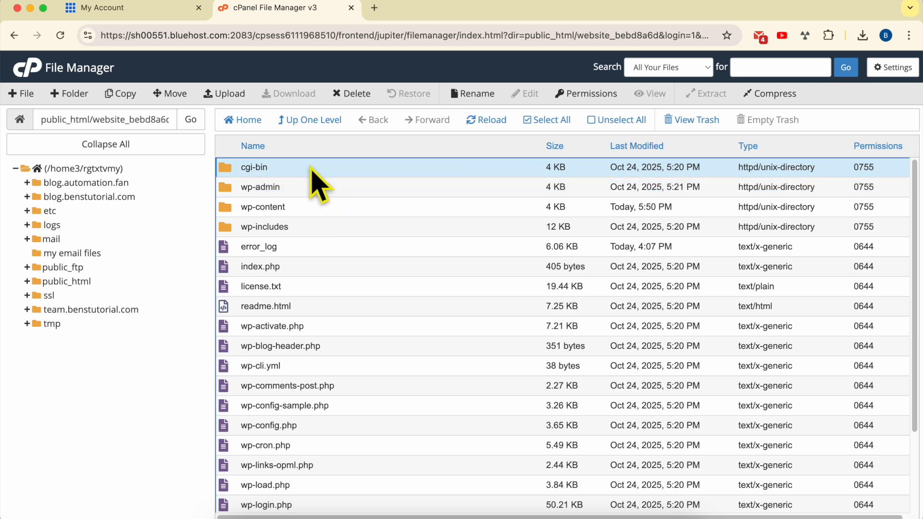
{"action": "scroll", "coordinate": [346, 331], "scroll_direction": "down", "scroll_amount": 3}
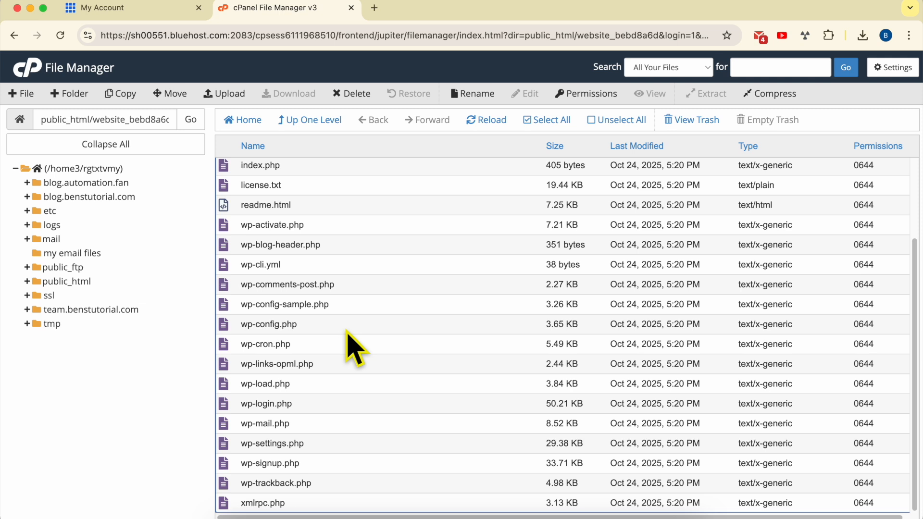
{"action": "left_click", "coordinate": [323, 504], "text": "shift"}
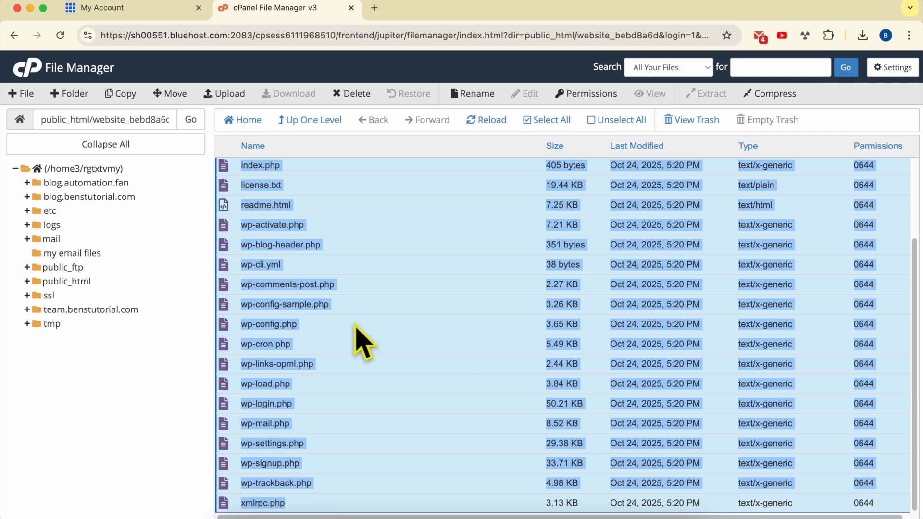
{"action": "scroll", "coordinate": [377, 414], "scroll_direction": "up", "scroll_amount": 3}
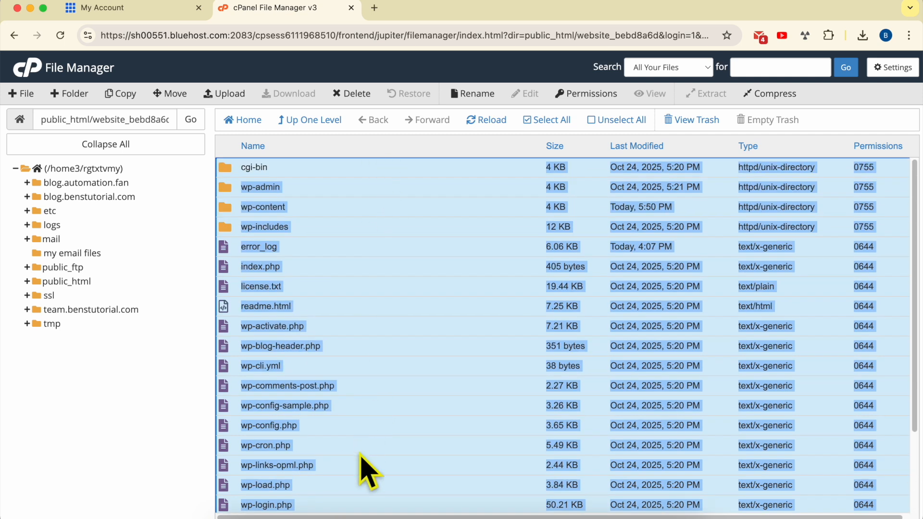
{"action": "scroll", "coordinate": [399, 278], "scroll_direction": "down", "scroll_amount": 3}
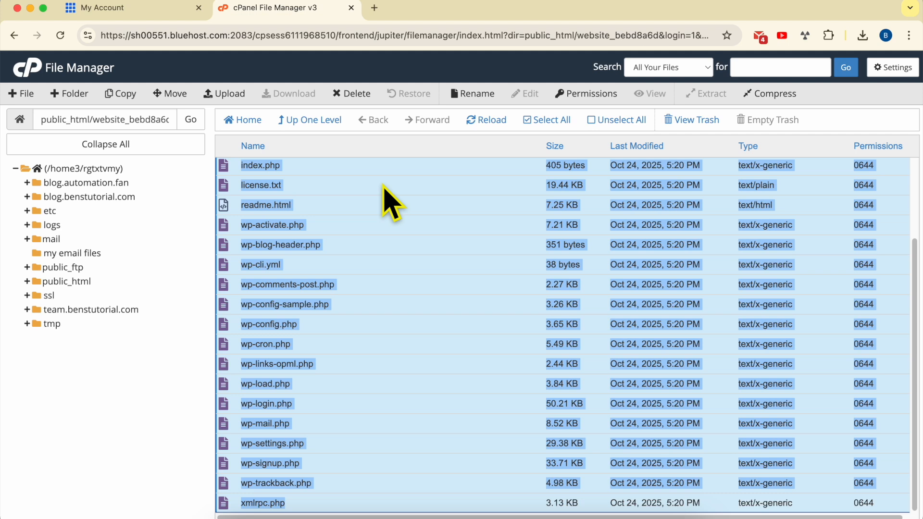
{"action": "left_click", "coordinate": [783, 108]}
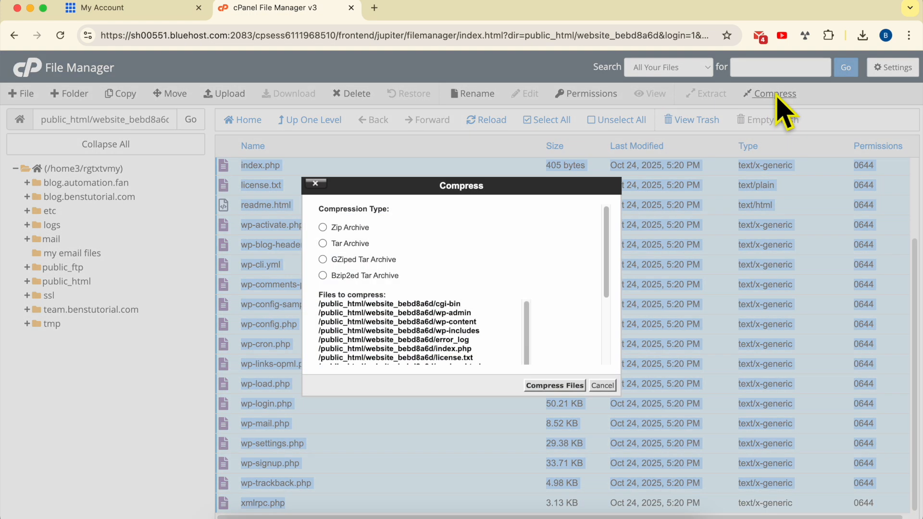
{"action": "left_click", "coordinate": [348, 229]}
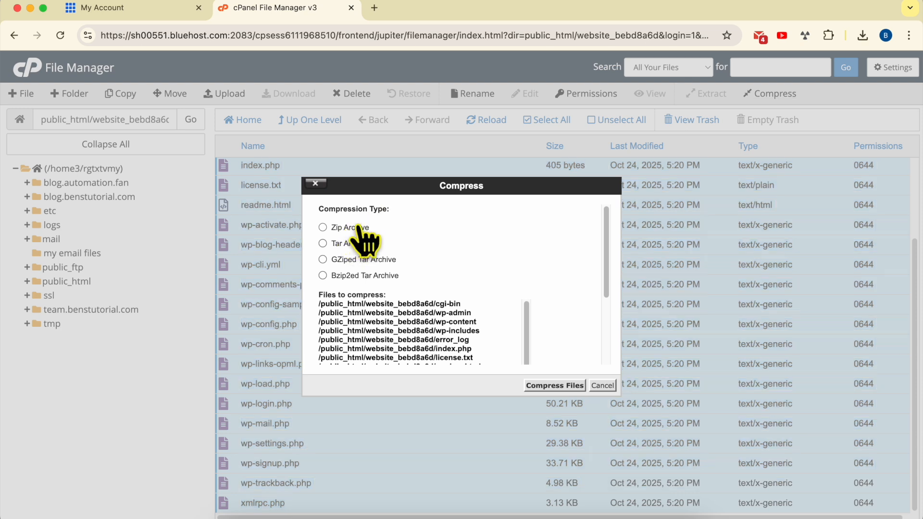
{"action": "left_click", "coordinate": [555, 386]}
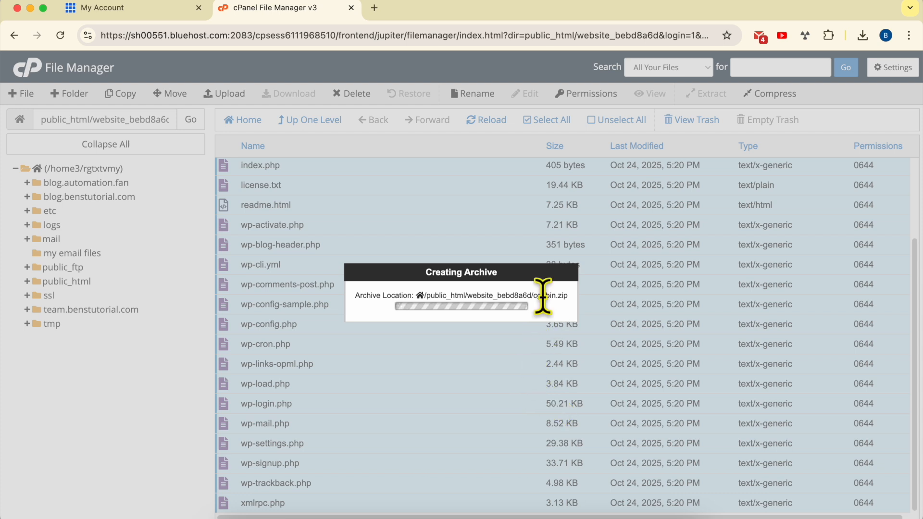
{"action": "left_click_drag", "start_coordinate": [545, 295], "coordinate": [571, 301]}
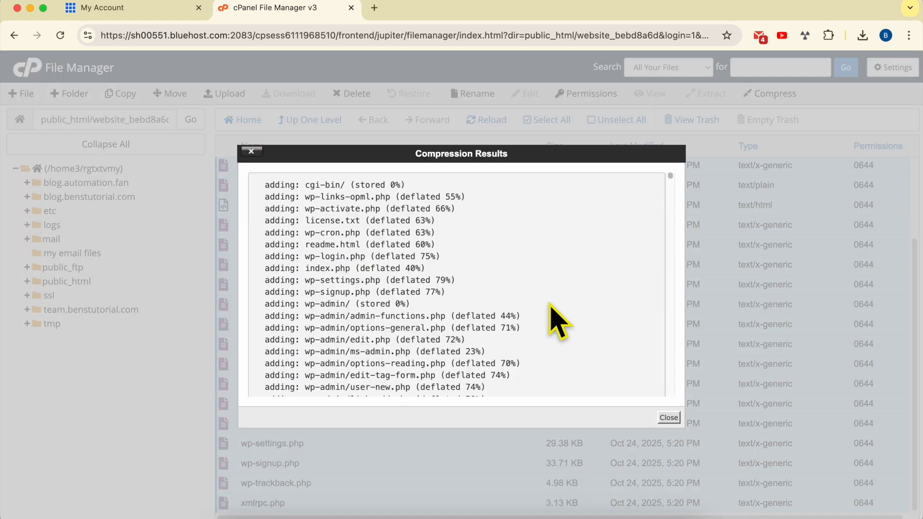
{"action": "left_click", "coordinate": [669, 418]}
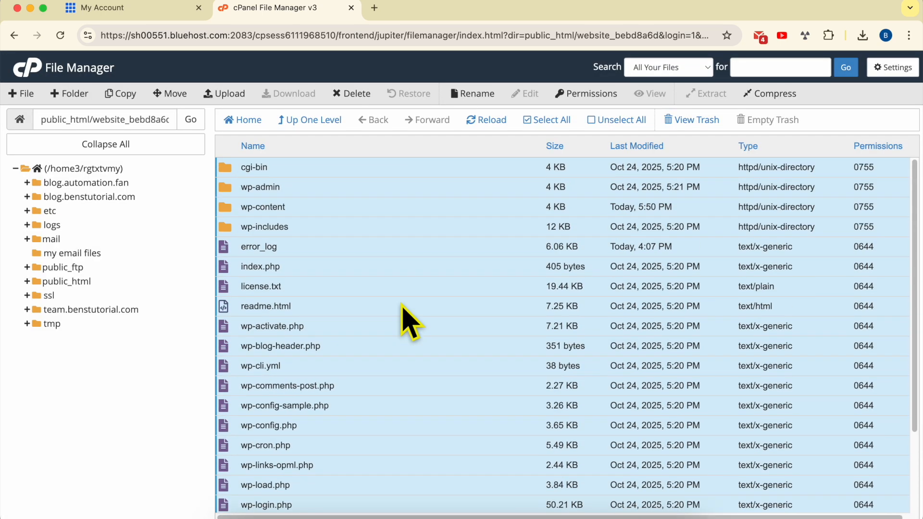
Reload the file list and download the cgi-bin.zip archive
{"action": "scroll", "coordinate": [378, 327], "scroll_direction": "down", "scroll_amount": 3}
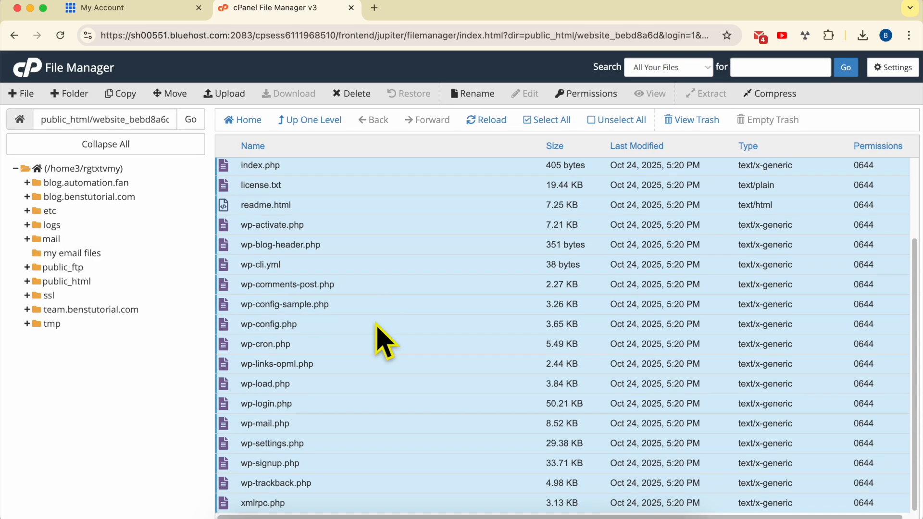
{"action": "scroll", "coordinate": [376, 322], "scroll_direction": "up", "scroll_amount": 3}
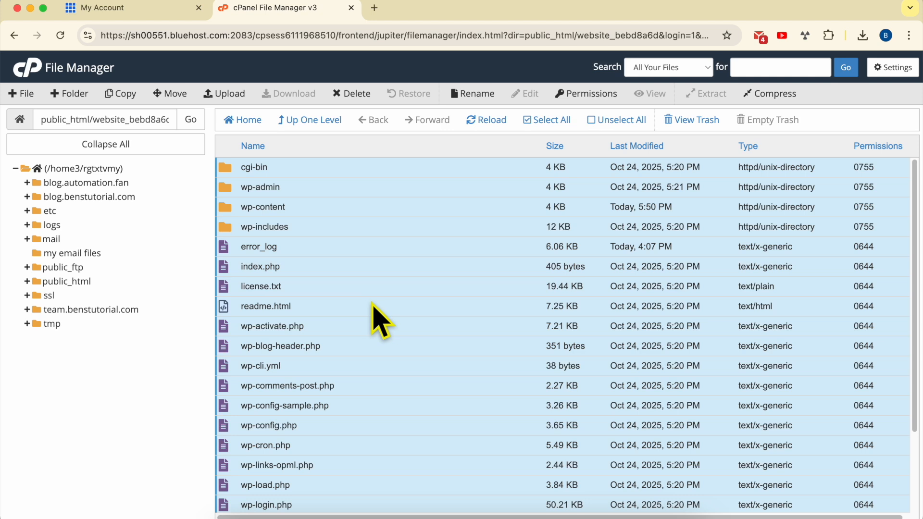
{"action": "left_click", "coordinate": [487, 121]}
{"action": "left_click", "coordinate": [332, 247]}
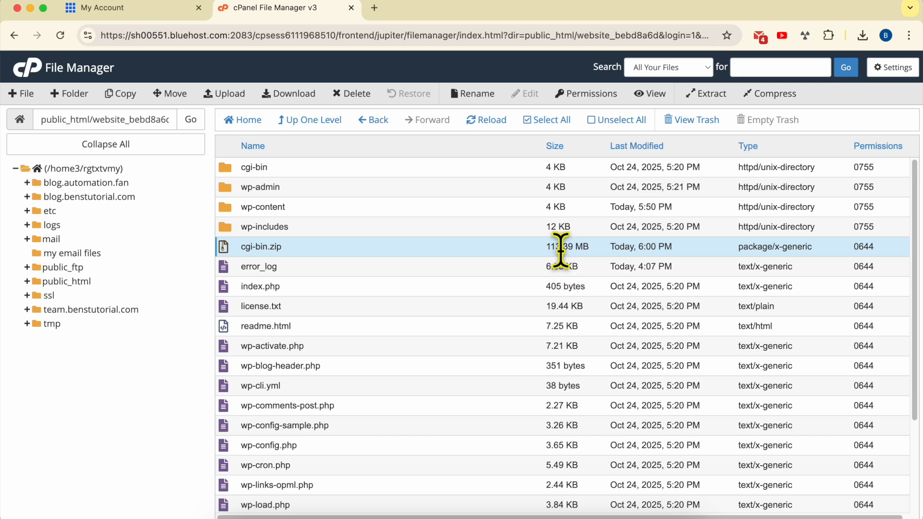
{"action": "right_click", "coordinate": [336, 251]}
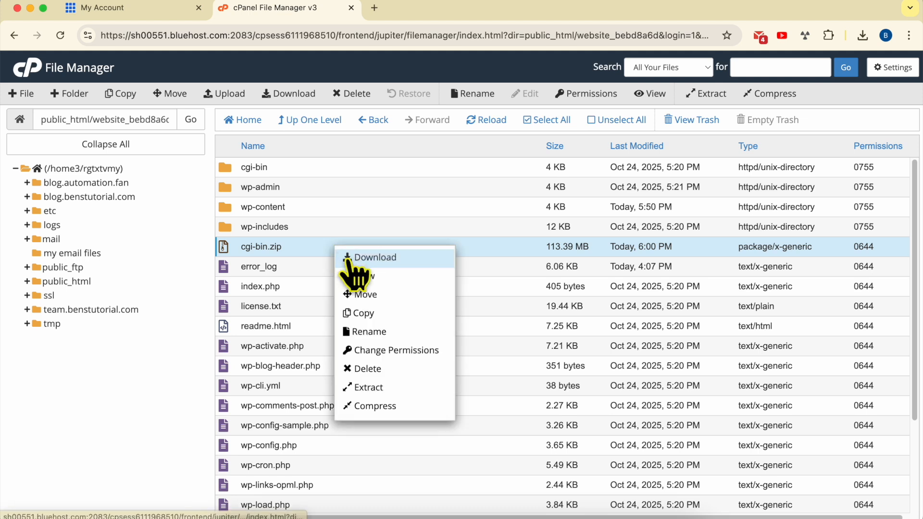
{"action": "right_click", "coordinate": [319, 249]}
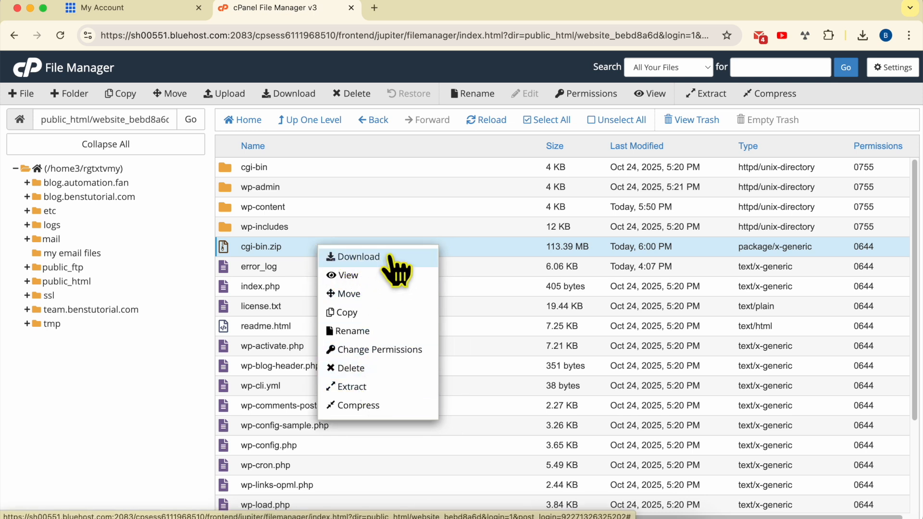
{"action": "left_click", "coordinate": [396, 269]}
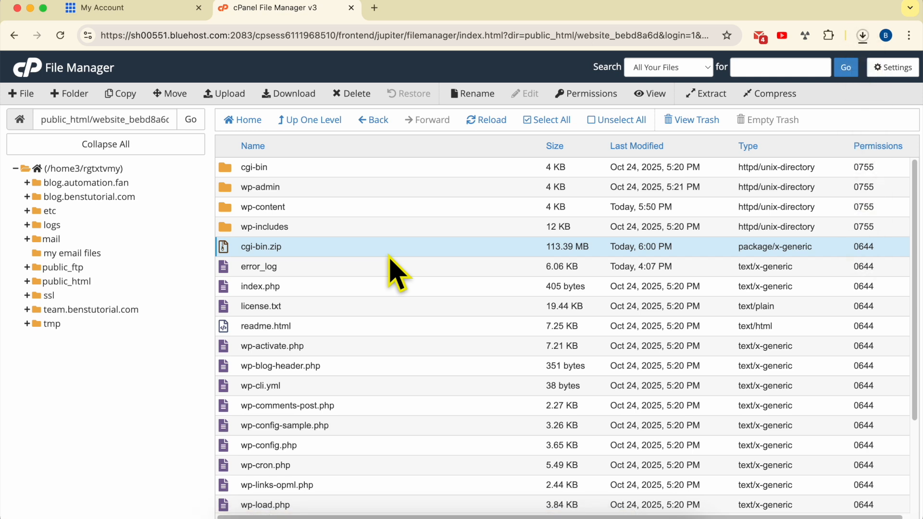
Check the progress of the cgi-bin.zip download in the recent download history
{"action": "left_click", "coordinate": [863, 35]}
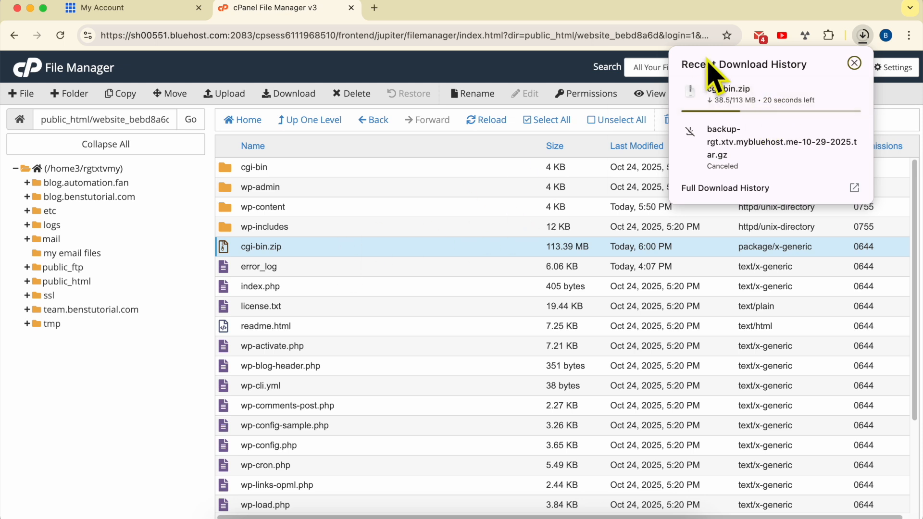
{"action": "mouse_move", "coordinate": [749, 92]}
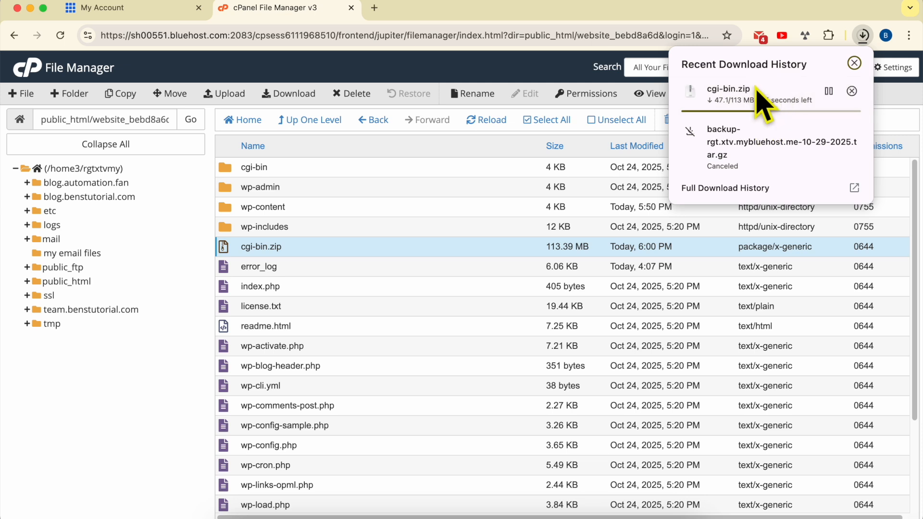
{"action": "left_click", "coordinate": [330, 267]}
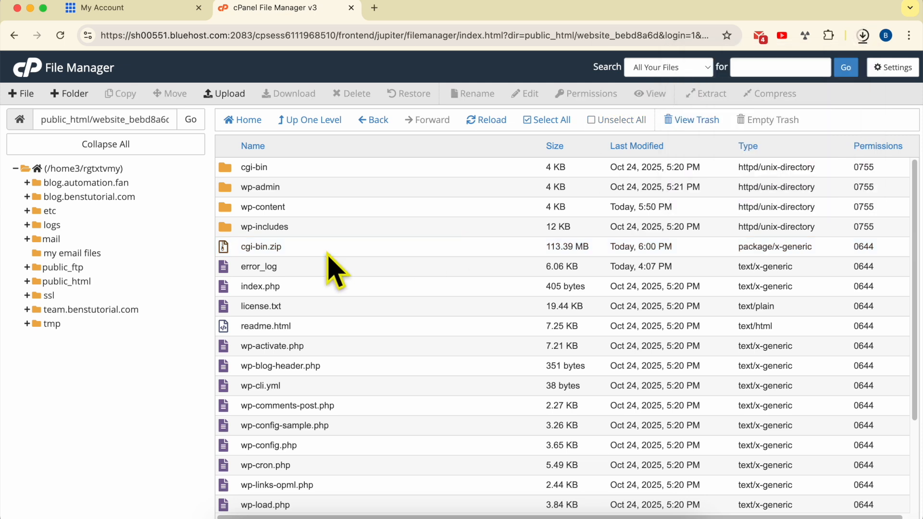
Return to the Bluehost account and check the selectable backup dates in Team Blog's weekly database backups
{"action": "left_click", "coordinate": [161, 18]}
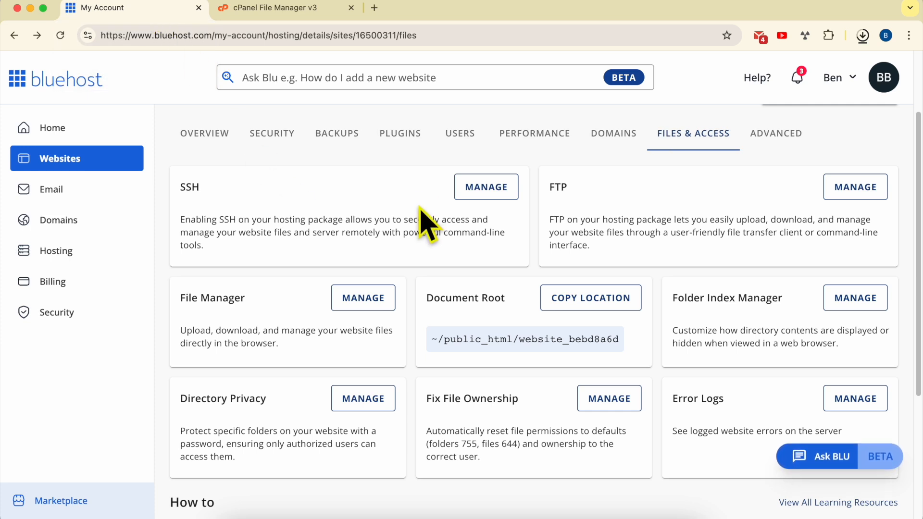
{"action": "left_click", "coordinate": [221, 153]}
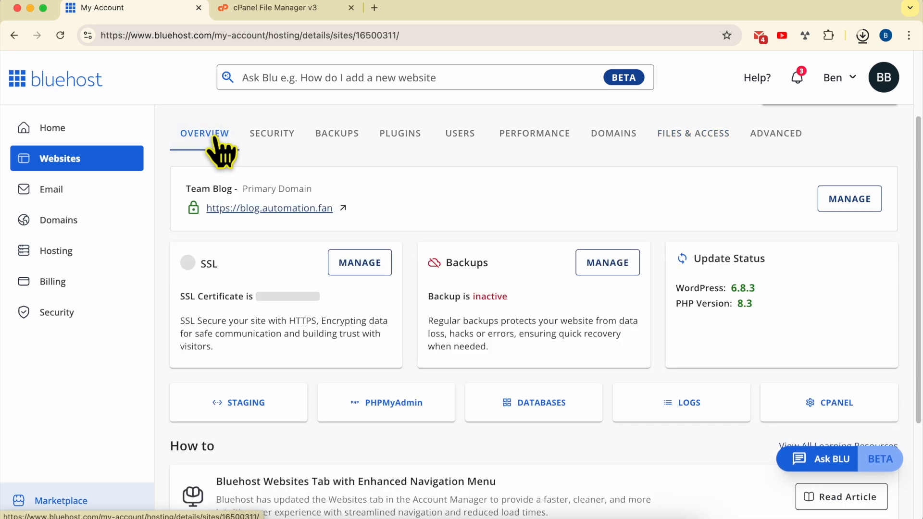
{"action": "left_click", "coordinate": [329, 147]}
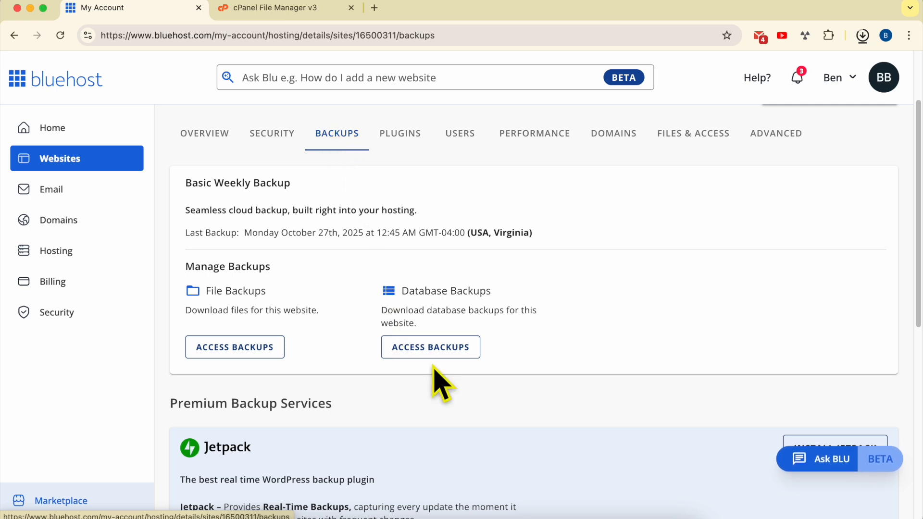
{"action": "left_click", "coordinate": [444, 355]}
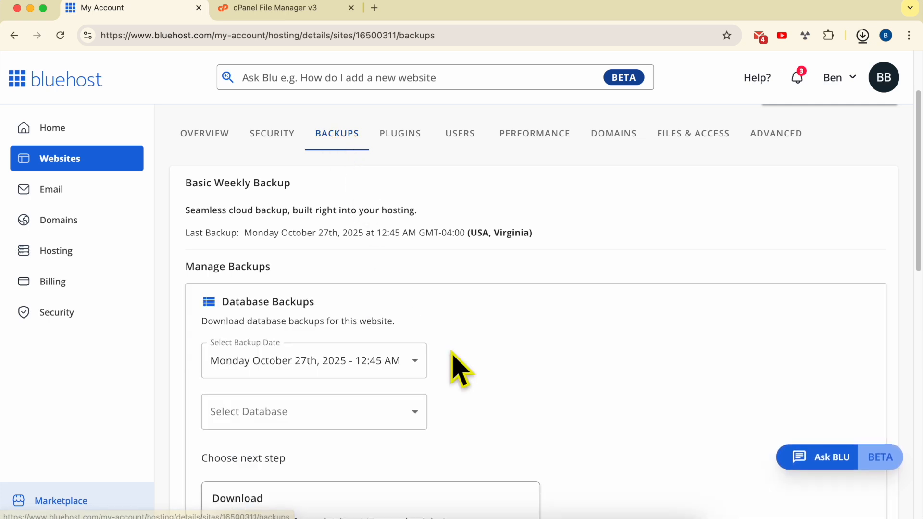
{"action": "left_click", "coordinate": [370, 364]}
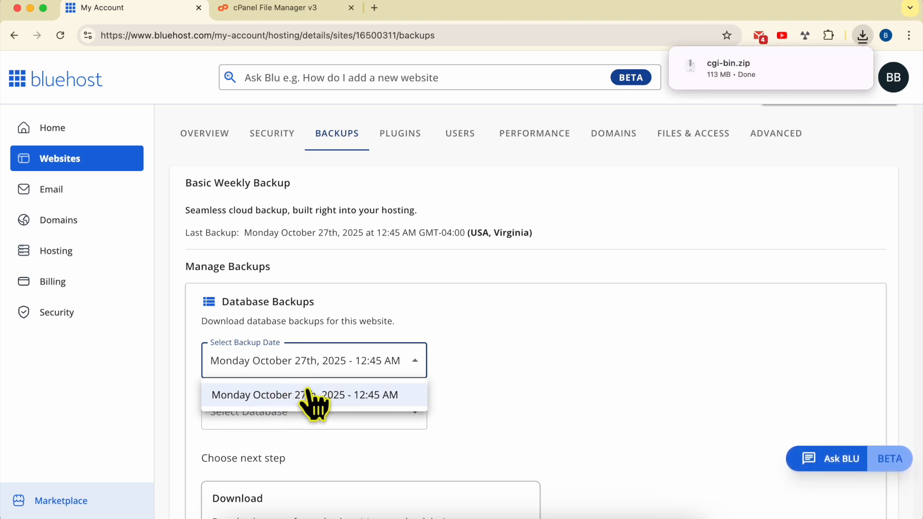
{"action": "left_click", "coordinate": [464, 387]}
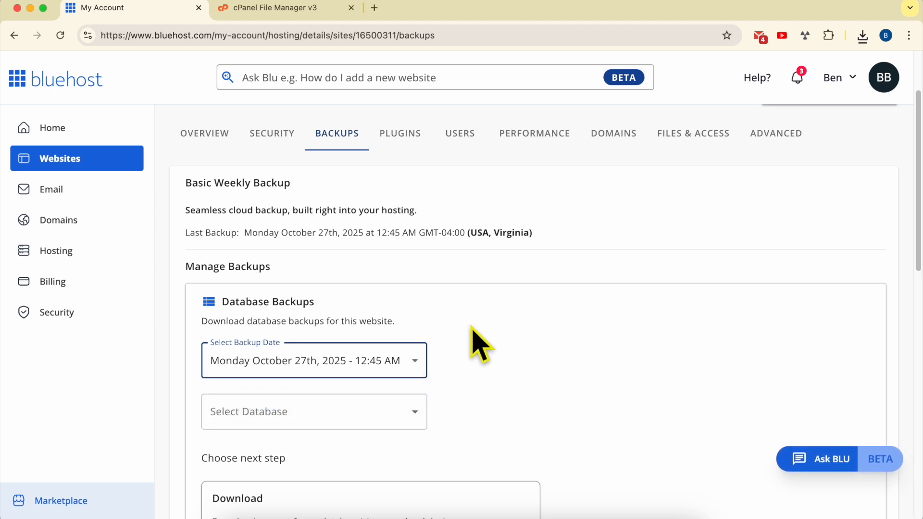
Open phpMyAdmin from Team Blog's overview
{"action": "left_click", "coordinate": [204, 137]}
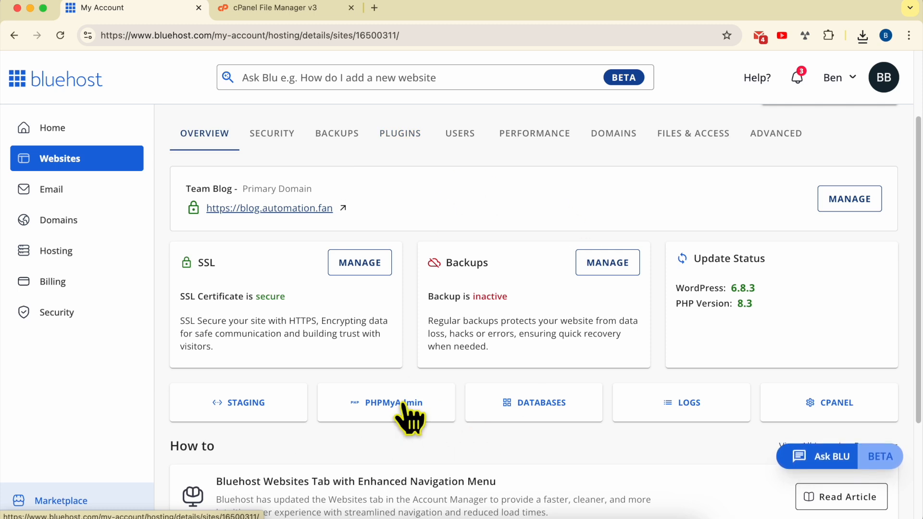
{"action": "left_click", "coordinate": [406, 406]}
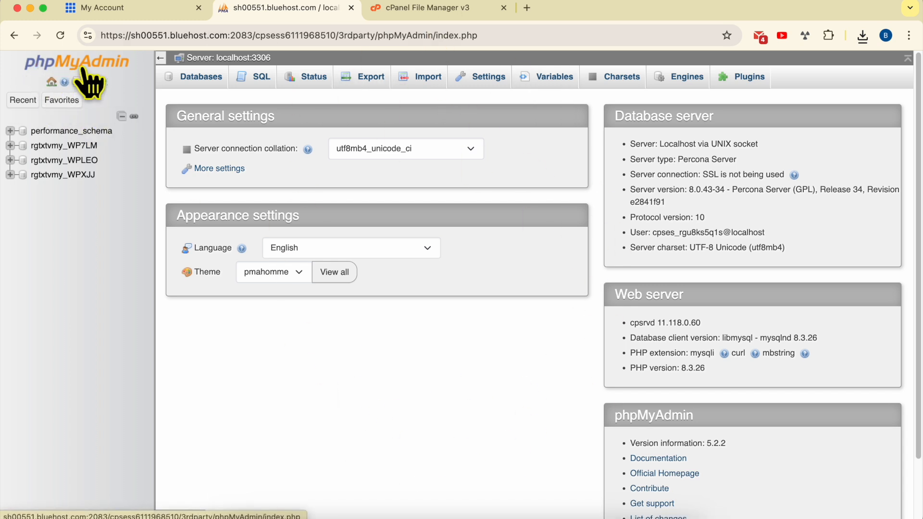
Return to the Bluehost account and open phpMyAdmin through the Starter Hosting plan's cPanel
{"action": "left_click", "coordinate": [136, 11]}
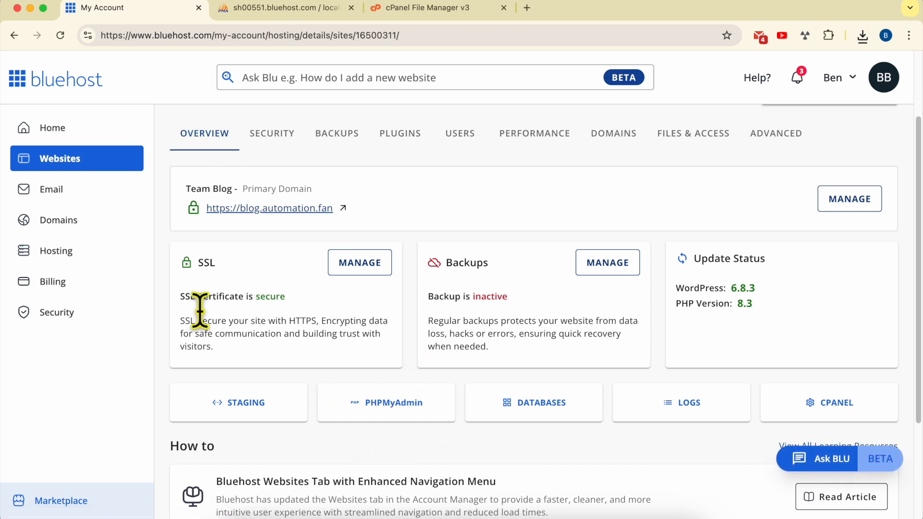
{"action": "left_click", "coordinate": [92, 267]}
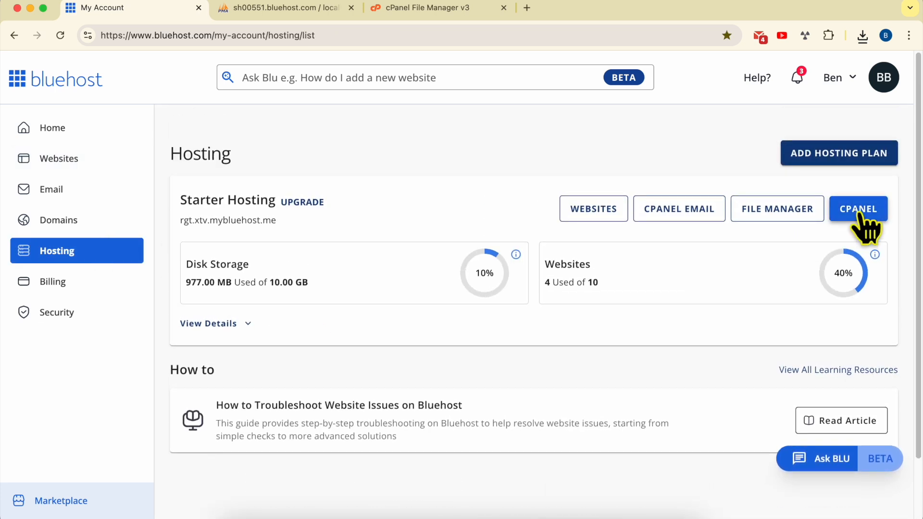
{"action": "left_click", "coordinate": [859, 212]}
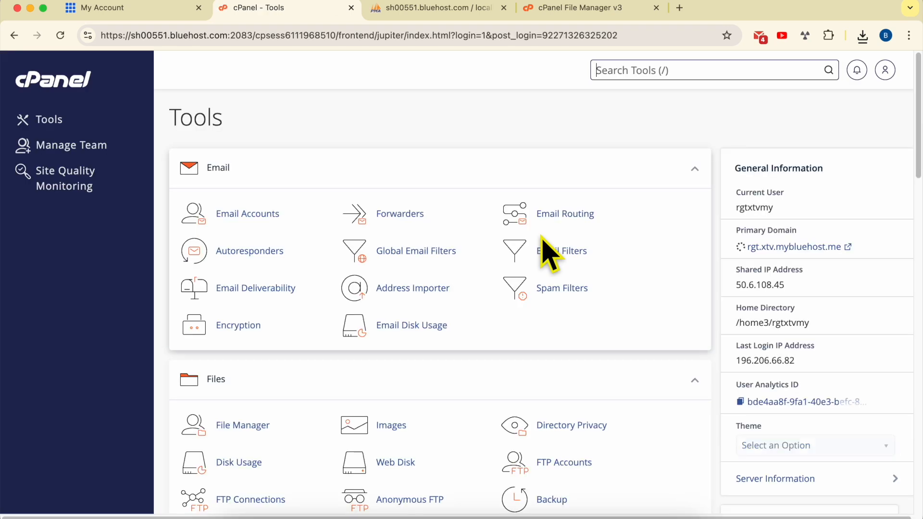
{"action": "scroll", "coordinate": [330, 255], "scroll_direction": "down", "scroll_amount": 7}
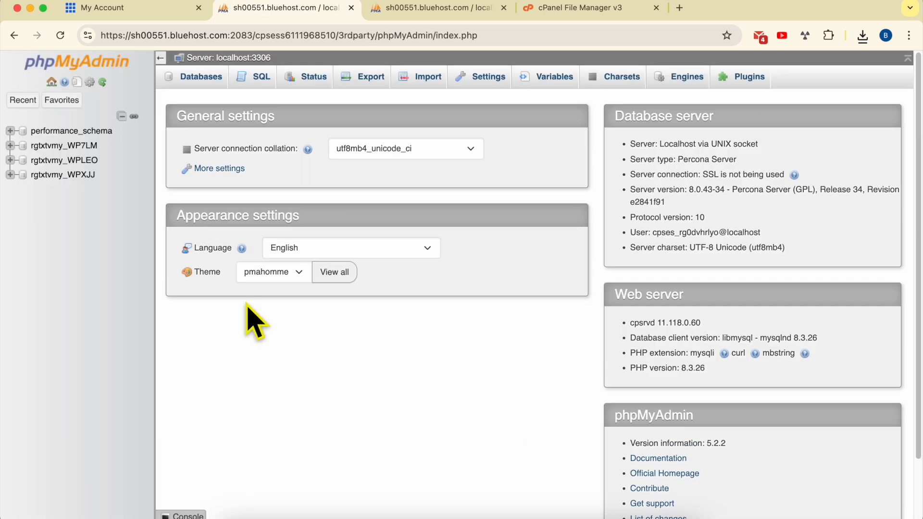
{"action": "left_click", "coordinate": [398, 12]}
{"action": "left_click", "coordinate": [296, 12]}
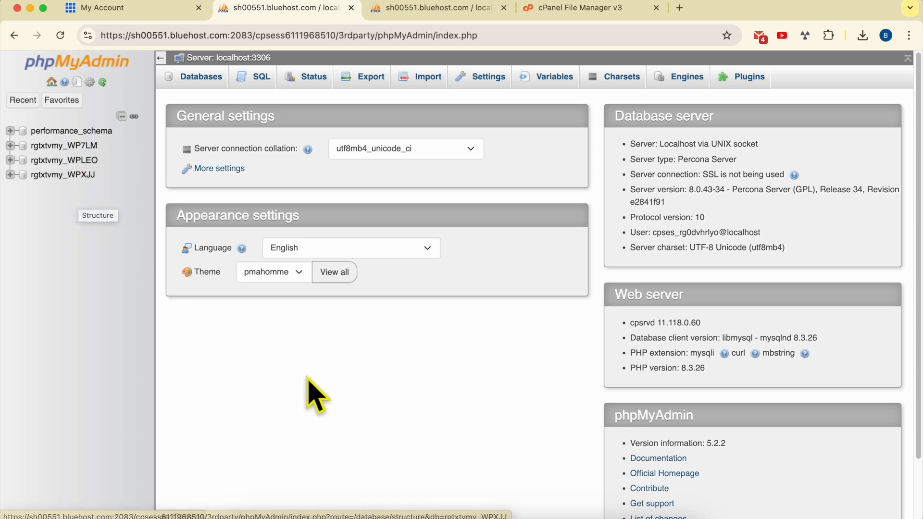
Look up in Team Blog's database backups which database is marked as the current website's
{"action": "left_click", "coordinate": [135, 11]}
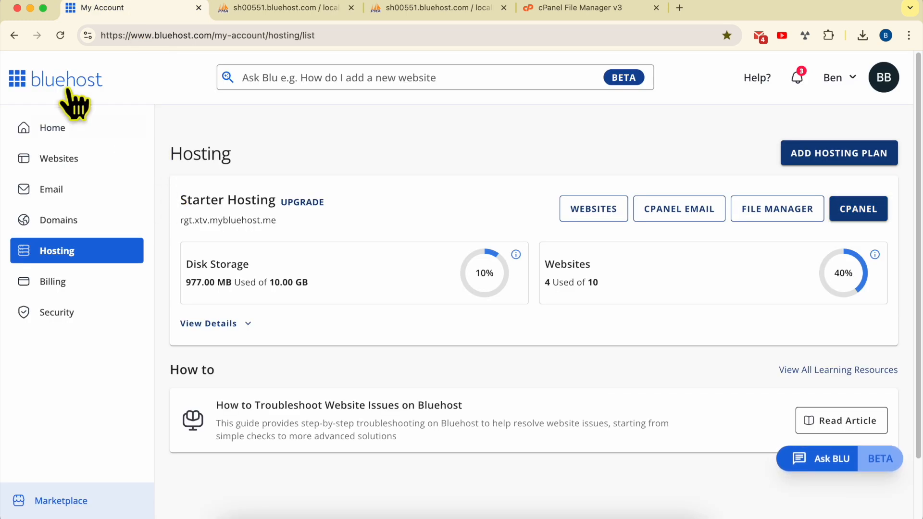
{"action": "left_click", "coordinate": [90, 169]}
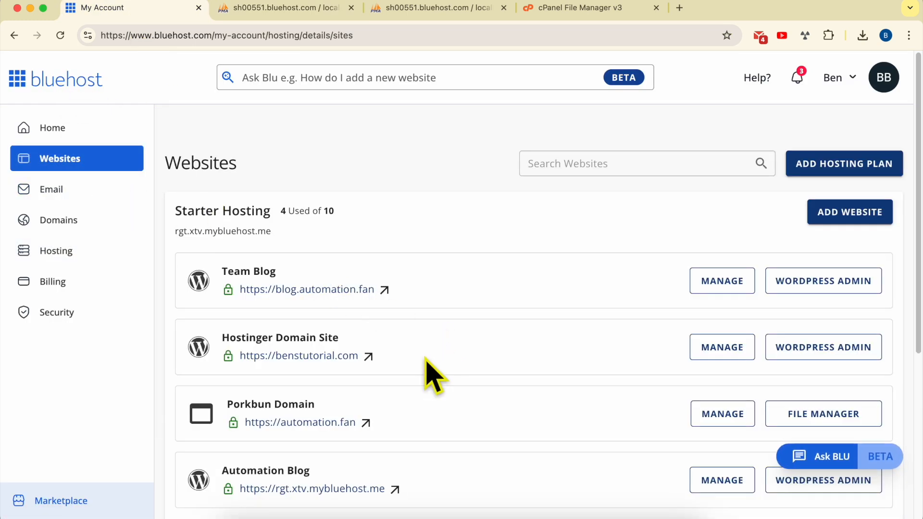
{"action": "triple_click", "coordinate": [426, 290]}
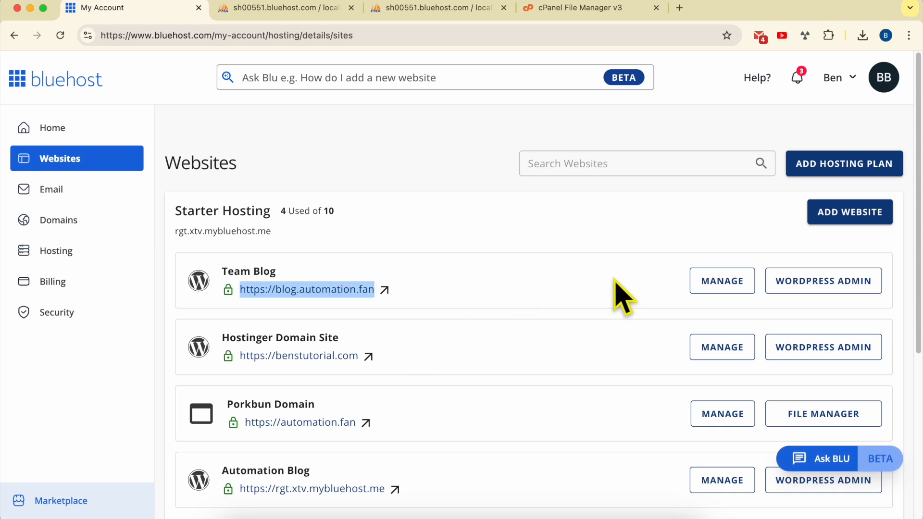
{"action": "left_click", "coordinate": [723, 284]}
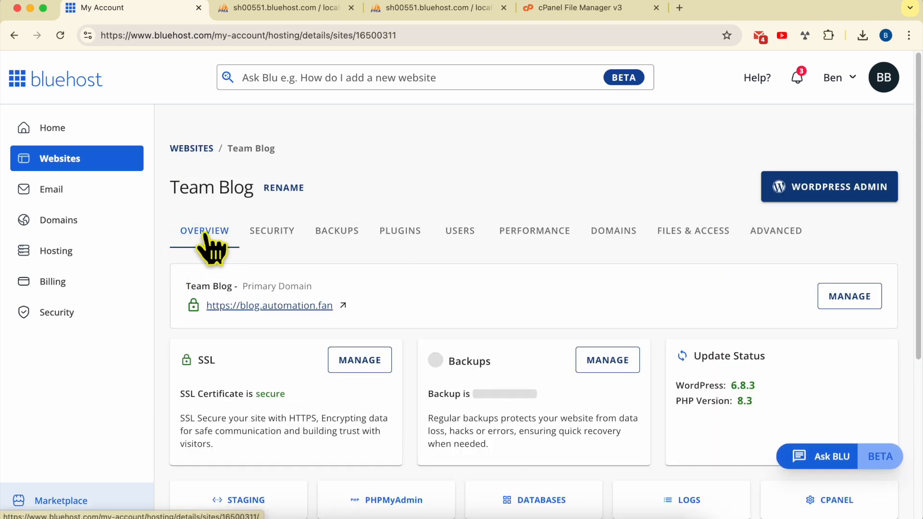
{"action": "scroll", "coordinate": [332, 325], "scroll_direction": "down", "scroll_amount": 3}
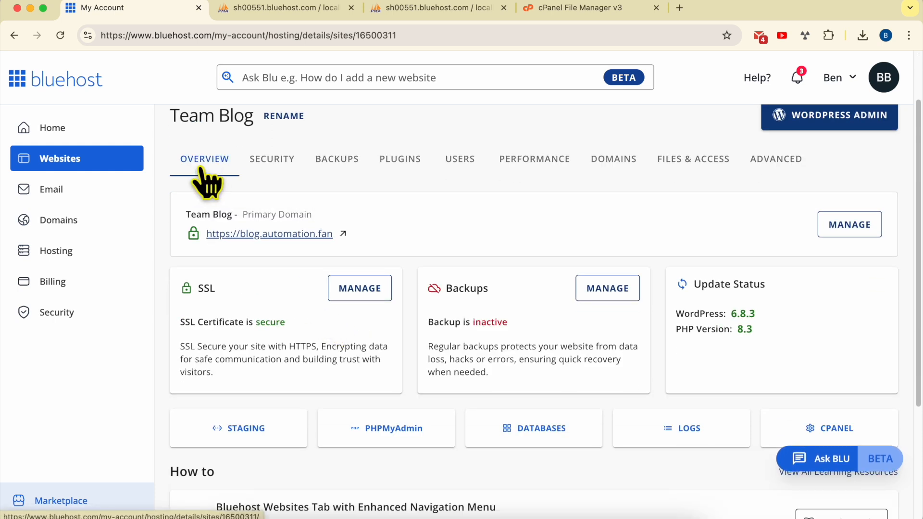
{"action": "left_click", "coordinate": [338, 163]}
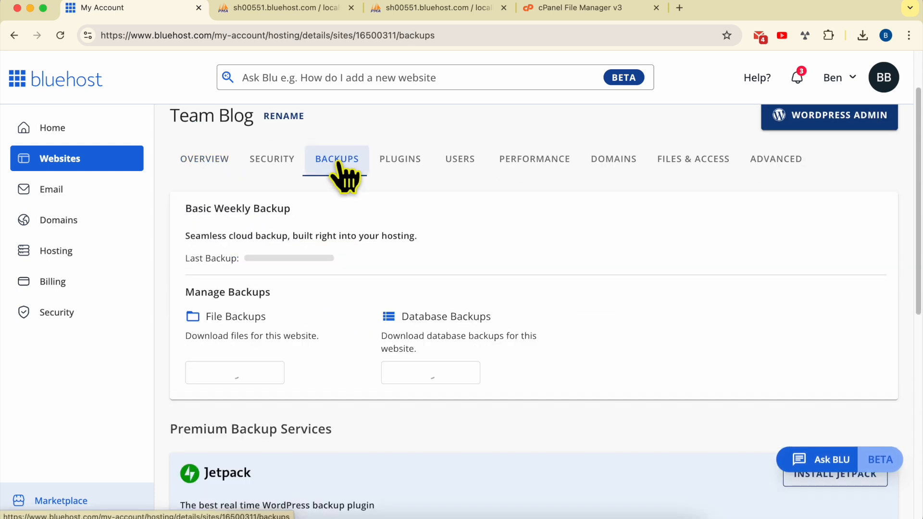
{"action": "triple_click", "coordinate": [410, 314]}
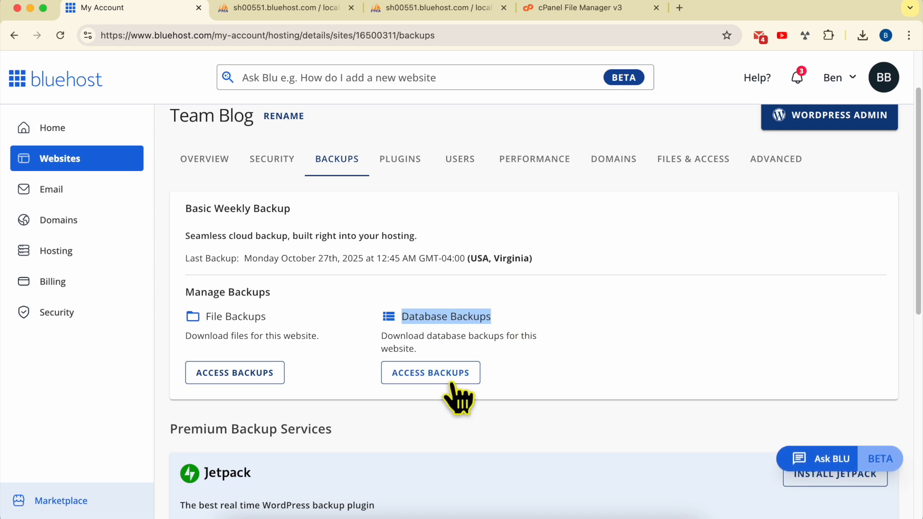
{"action": "left_click", "coordinate": [430, 377]}
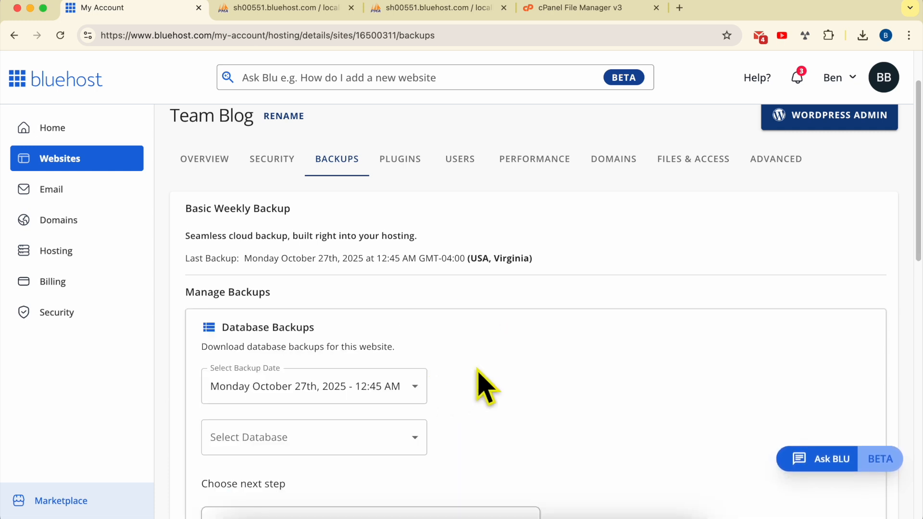
{"action": "scroll", "coordinate": [478, 386], "scroll_direction": "down", "scroll_amount": 3}
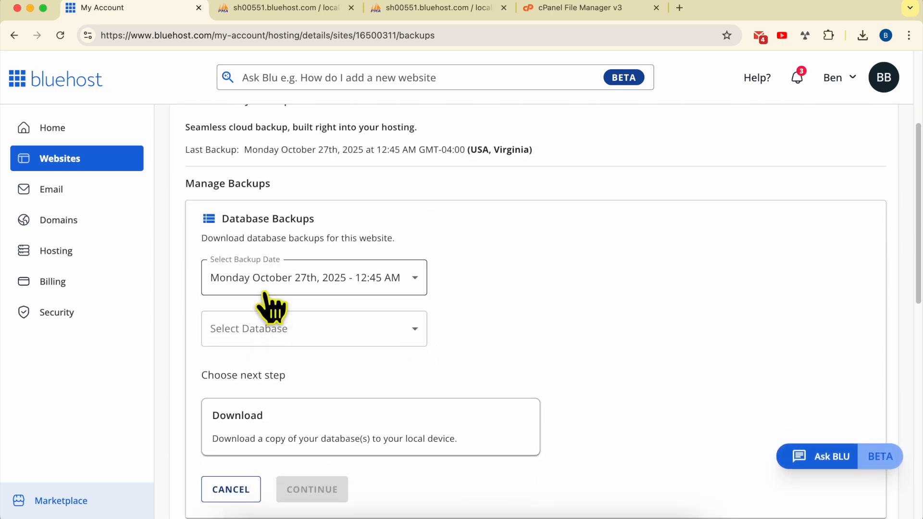
{"action": "left_click", "coordinate": [267, 331]}
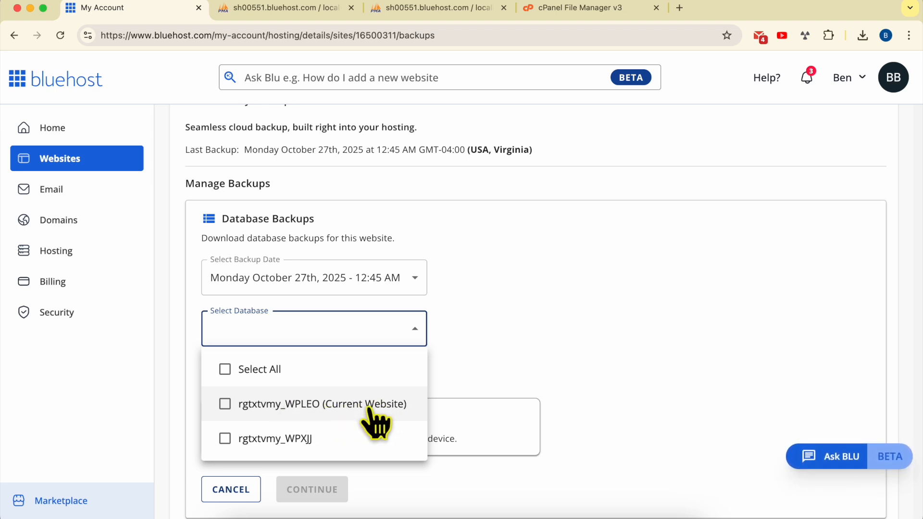
{"action": "left_click", "coordinate": [488, 331]}
Switch to phpMyAdmin, open the rgtxtvmy_WPLEO database and look through its tables
{"action": "left_click", "coordinate": [317, 9]}
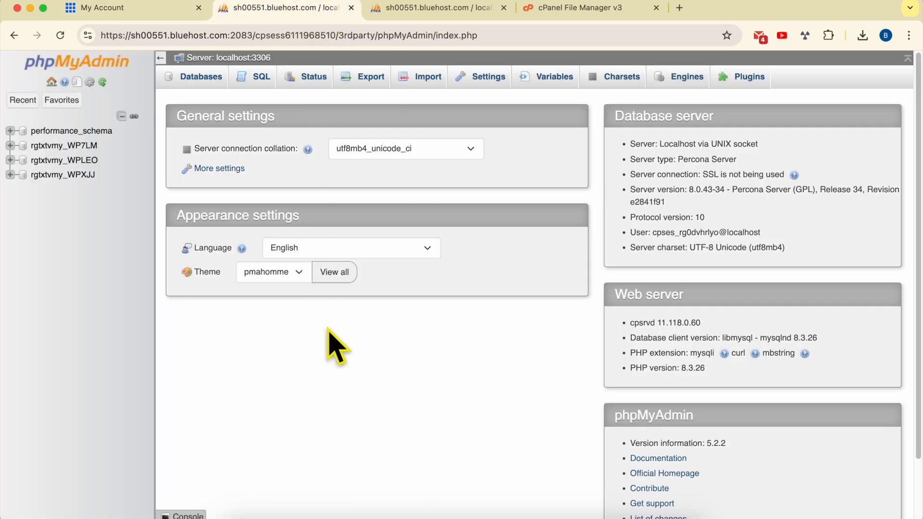
{"action": "left_click", "coordinate": [89, 161]}
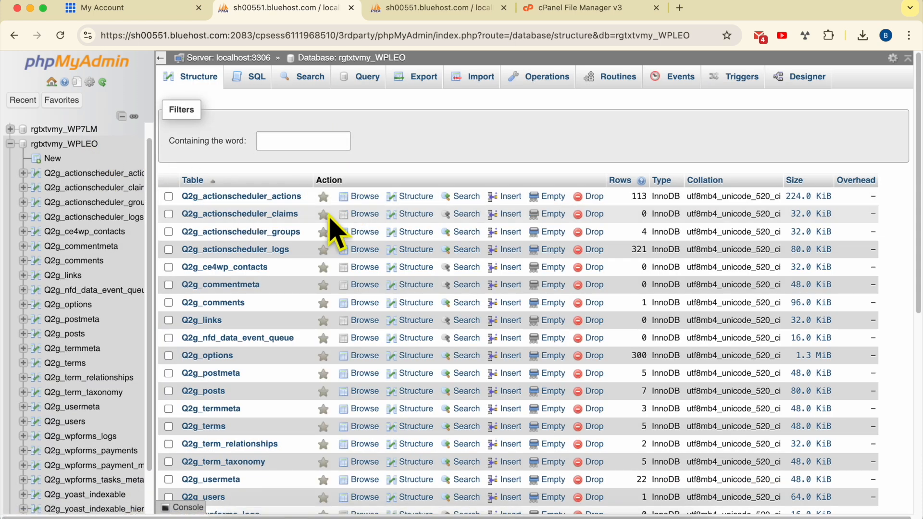
{"action": "scroll", "coordinate": [255, 235], "scroll_direction": "down", "scroll_amount": 1}
{"action": "scroll", "coordinate": [313, 255], "scroll_direction": "down", "scroll_amount": 5}
{"action": "scroll", "coordinate": [298, 193], "scroll_direction": "up", "scroll_amount": 5}
{"action": "scroll", "coordinate": [306, 221], "scroll_direction": "down", "scroll_amount": 10}
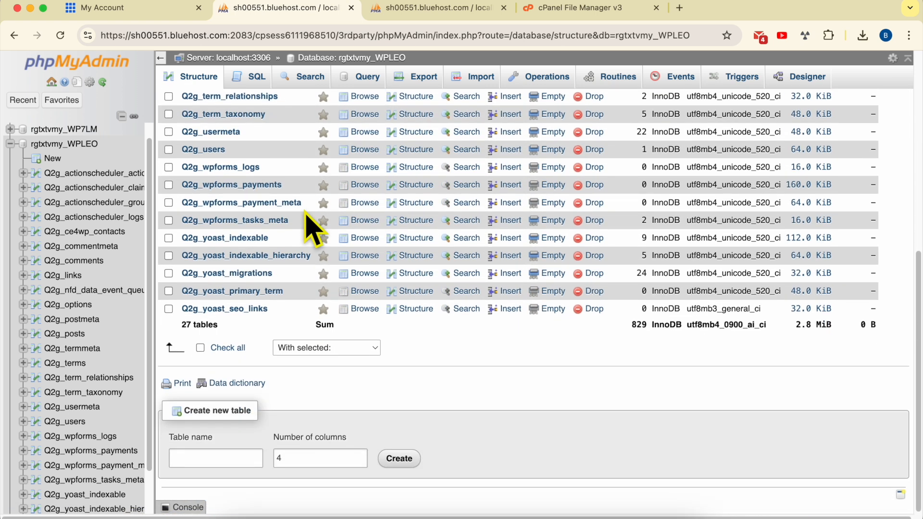
{"action": "scroll", "coordinate": [310, 230], "scroll_direction": "up", "scroll_amount": 10}
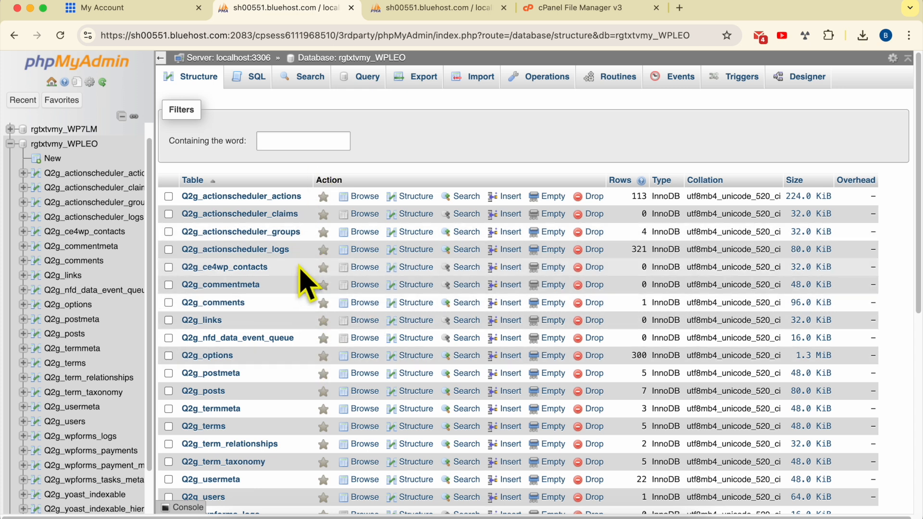
Export the rgtxtvmy_WPLEO database with the Quick method in SQL format and open the Downloads folder in Finder
{"action": "left_click", "coordinate": [423, 81]}
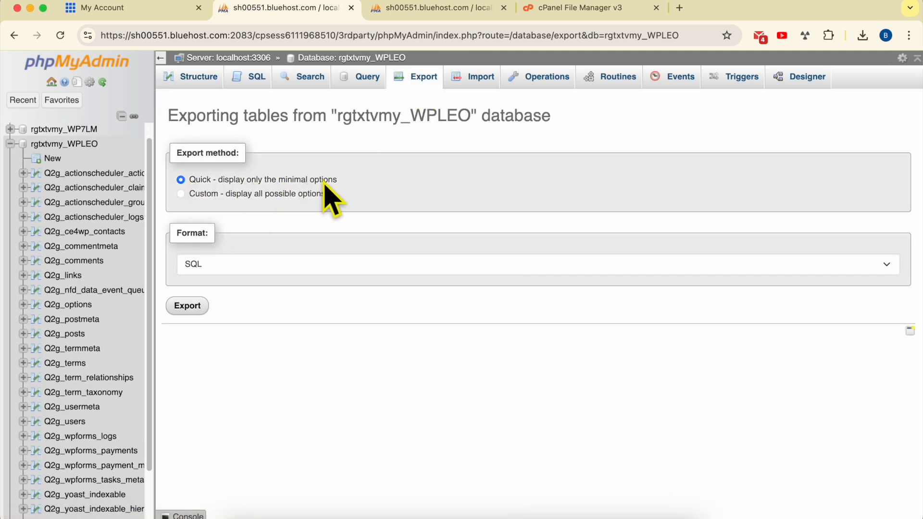
{"action": "left_click", "coordinate": [189, 308]}
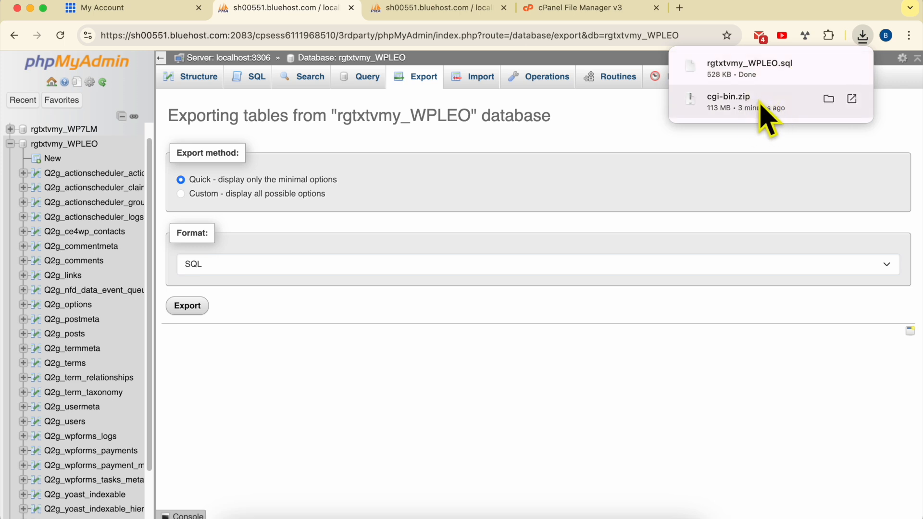
{"action": "left_click", "coordinate": [829, 102]}
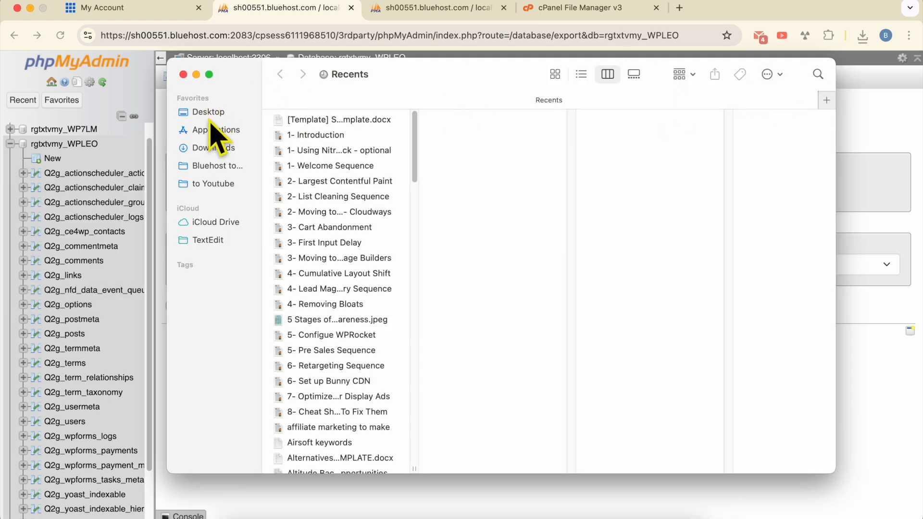
{"action": "left_click", "coordinate": [213, 148]}
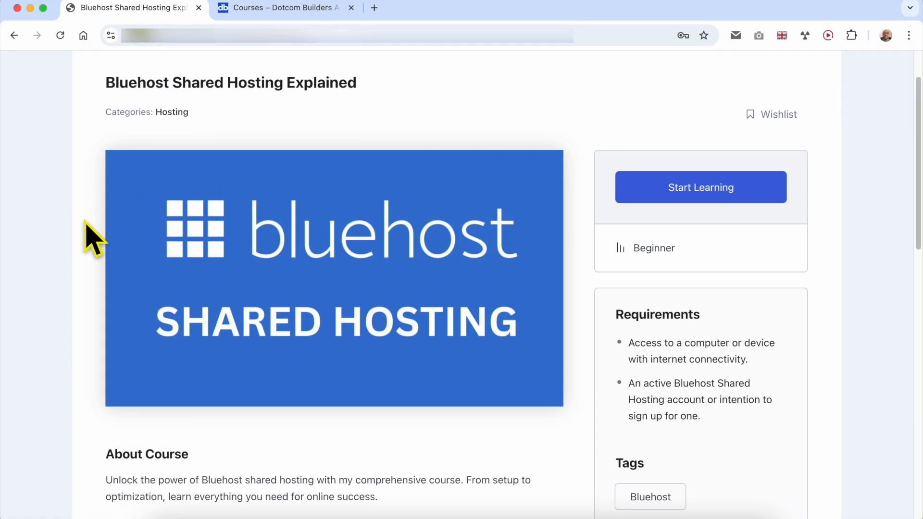
{"action": "scroll", "coordinate": [91, 237], "scroll_direction": "down", "scroll_amount": 12}
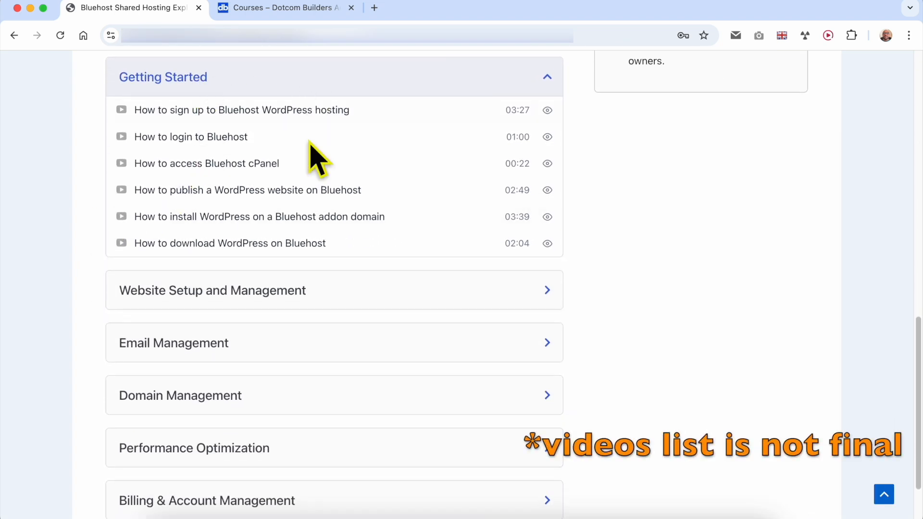
Expand the Bluehost Shared Hosting Explained course sections from Website Setup and Management through Billing & Account Management and review their lessons
{"action": "left_click", "coordinate": [294, 291]}
{"action": "scroll", "coordinate": [354, 294], "scroll_direction": "down", "scroll_amount": 4}
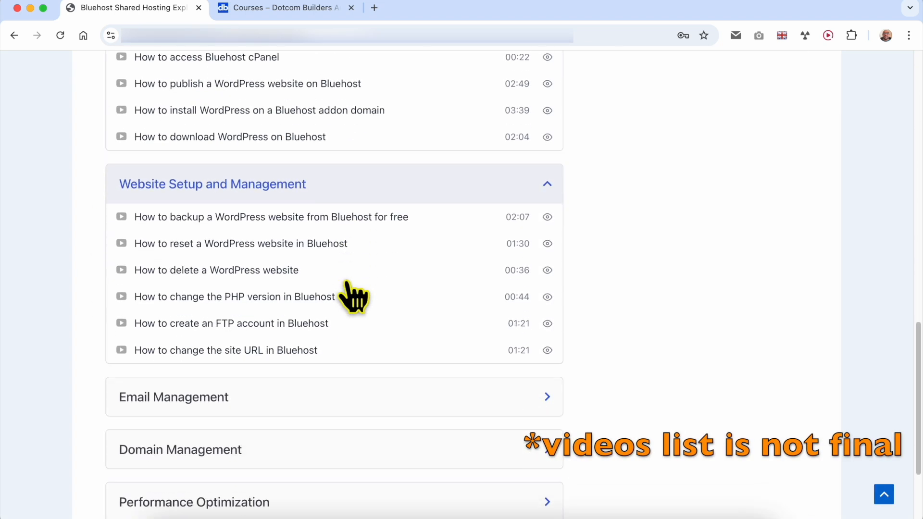
{"action": "left_click", "coordinate": [266, 288]}
{"action": "scroll", "coordinate": [297, 287], "scroll_direction": "down", "scroll_amount": 2}
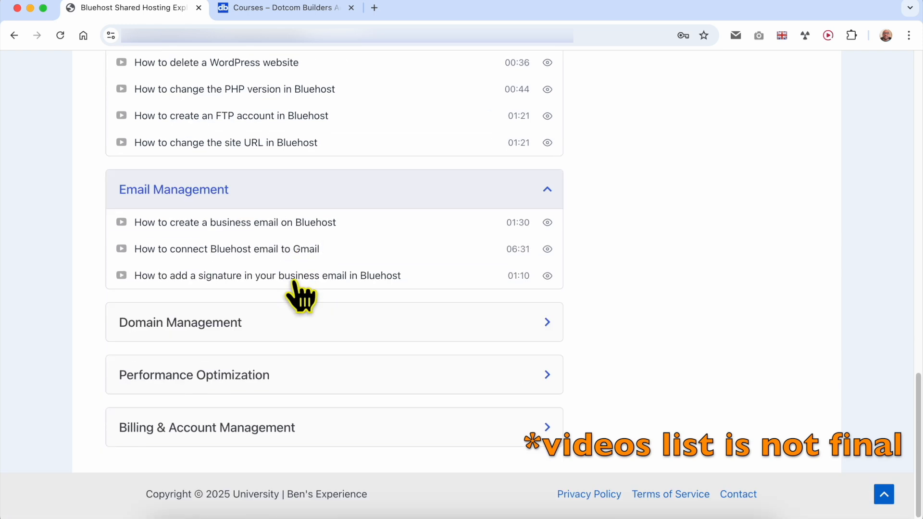
{"action": "left_click", "coordinate": [301, 311]}
{"action": "scroll", "coordinate": [325, 309], "scroll_direction": "down", "scroll_amount": 4}
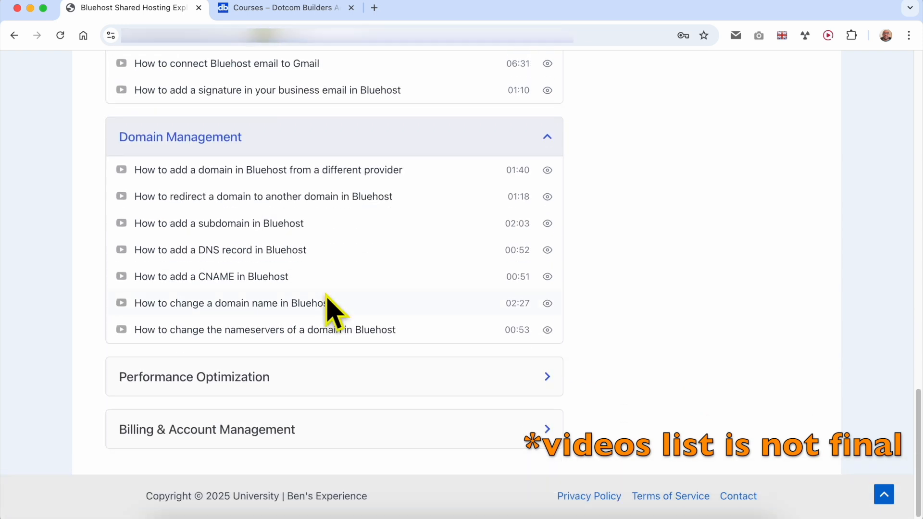
{"action": "left_click", "coordinate": [288, 355]}
{"action": "scroll", "coordinate": [296, 367], "scroll_direction": "down", "scroll_amount": 1}
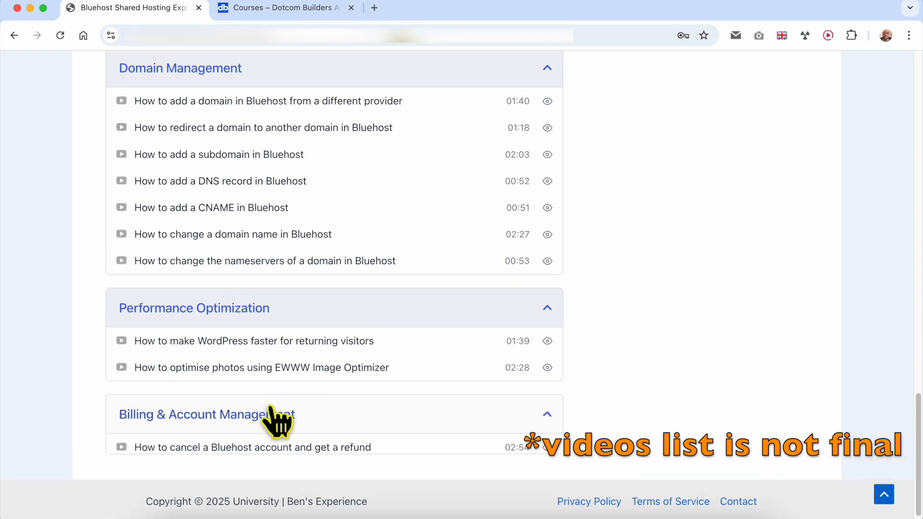
{"action": "left_click", "coordinate": [264, 412]}
{"action": "scroll", "coordinate": [316, 371], "scroll_direction": "down", "scroll_amount": 2}
{"action": "scroll", "coordinate": [340, 325], "scroll_direction": "up", "scroll_amount": 8}
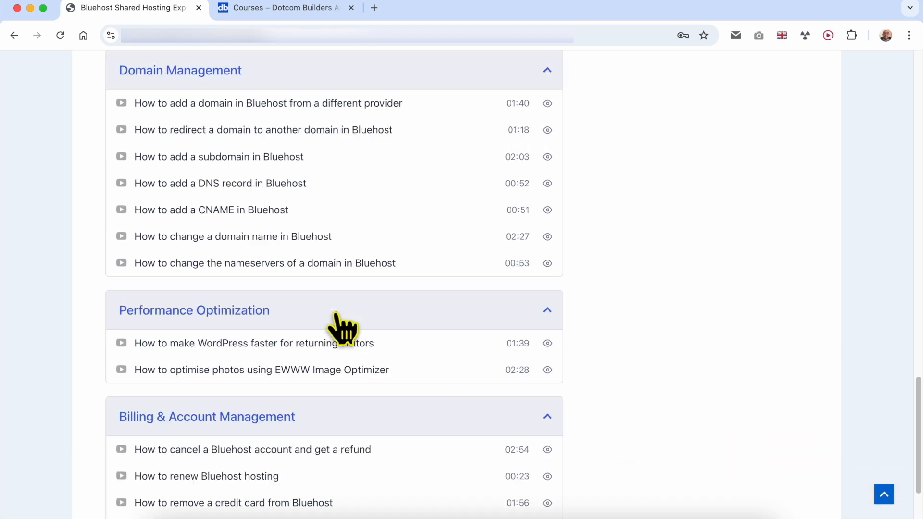
{"action": "scroll", "coordinate": [336, 316], "scroll_direction": "up", "scroll_amount": 15}
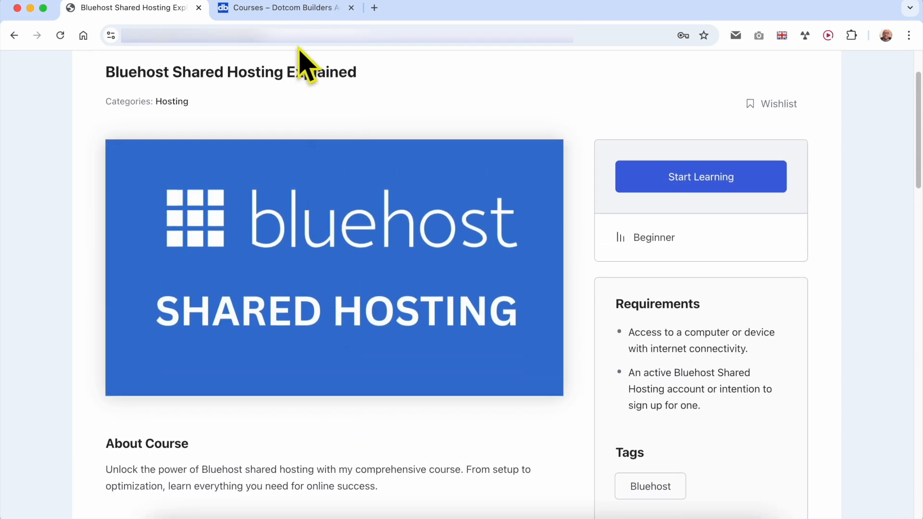
Switch to the Dotcom Builders Academy courses page and look through the Hostinger courses
{"action": "left_click", "coordinate": [281, 14]}
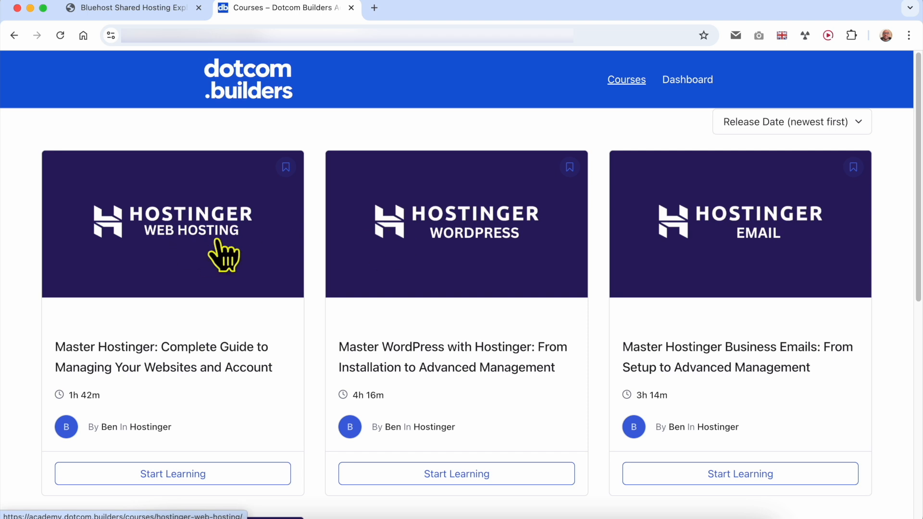
{"action": "scroll", "coordinate": [420, 257], "scroll_direction": "down", "scroll_amount": 3}
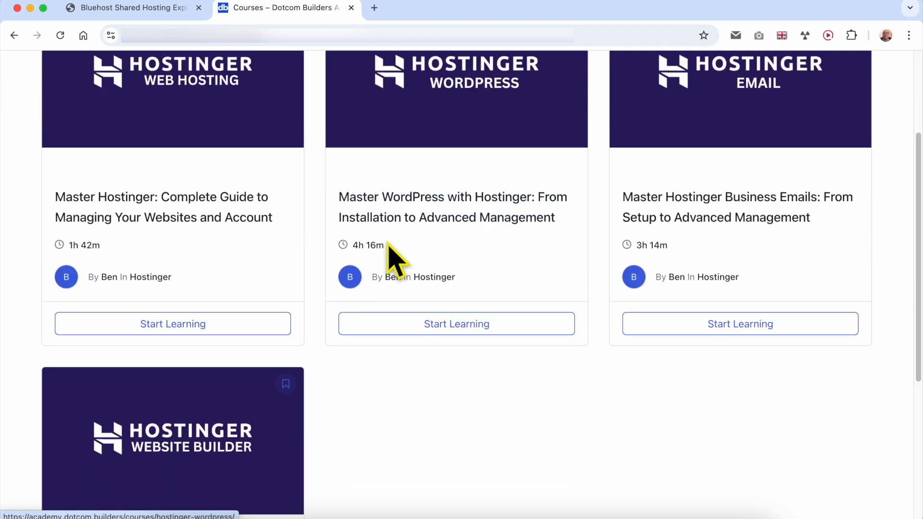
{"action": "scroll", "coordinate": [168, 413], "scroll_direction": "down", "scroll_amount": 2}
{"action": "scroll", "coordinate": [351, 148], "scroll_direction": "up", "scroll_amount": 5}
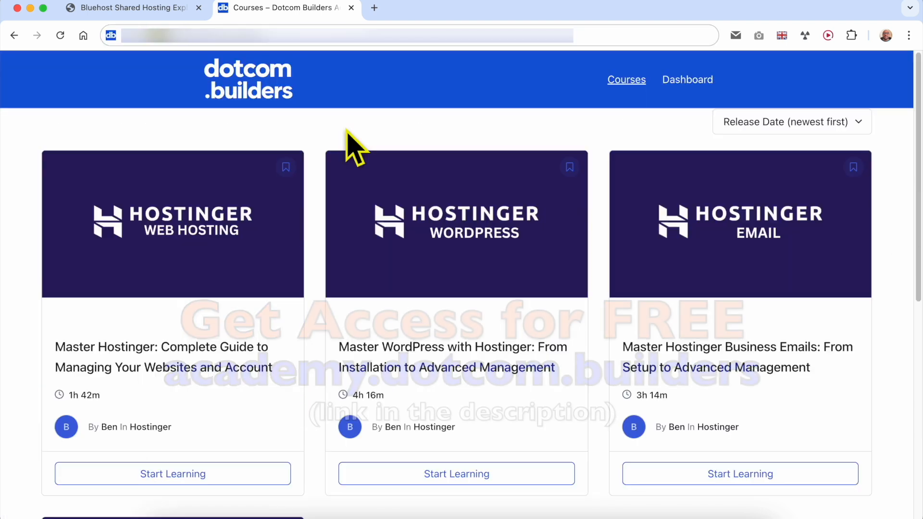
{"action": "left_click", "coordinate": [154, 39]}
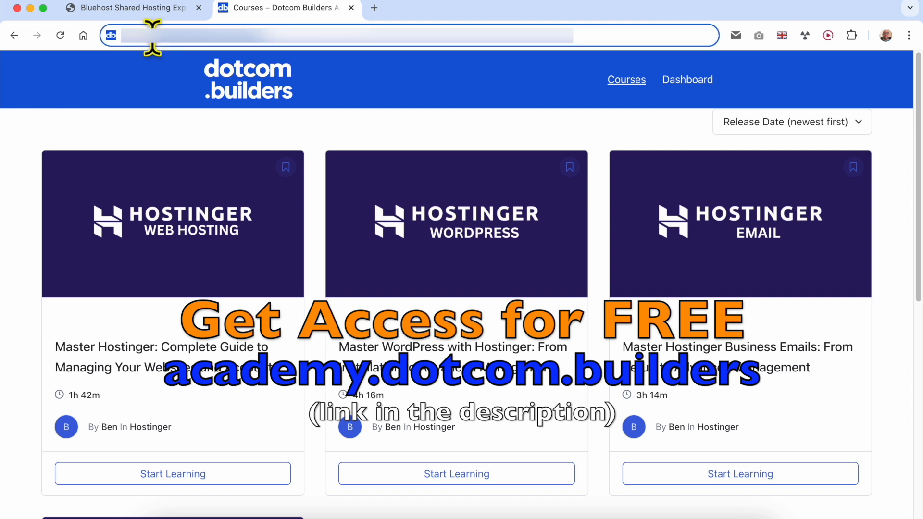
{"action": "left_click", "coordinate": [386, 93]}
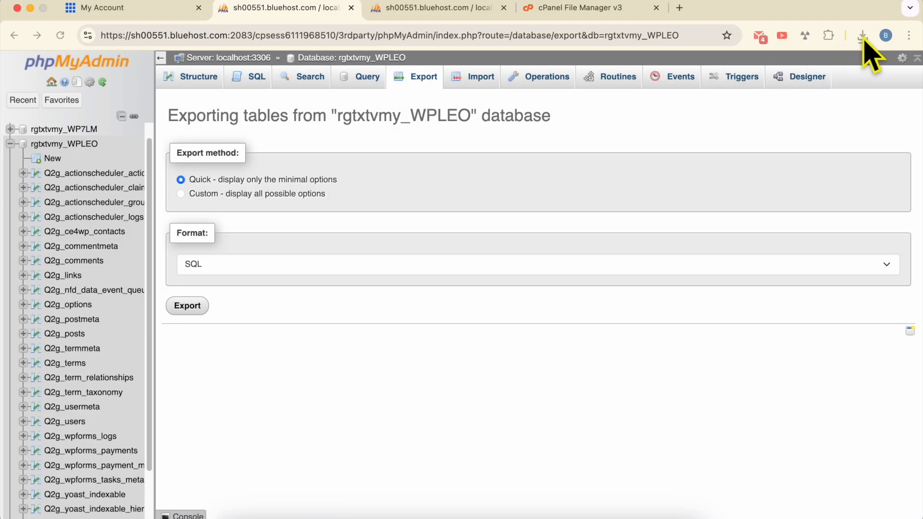
Show the downloaded cgi-bin.zip in Finder from the browser's download history and extract the archive in the Downloads folder
{"action": "left_click", "coordinate": [864, 40]}
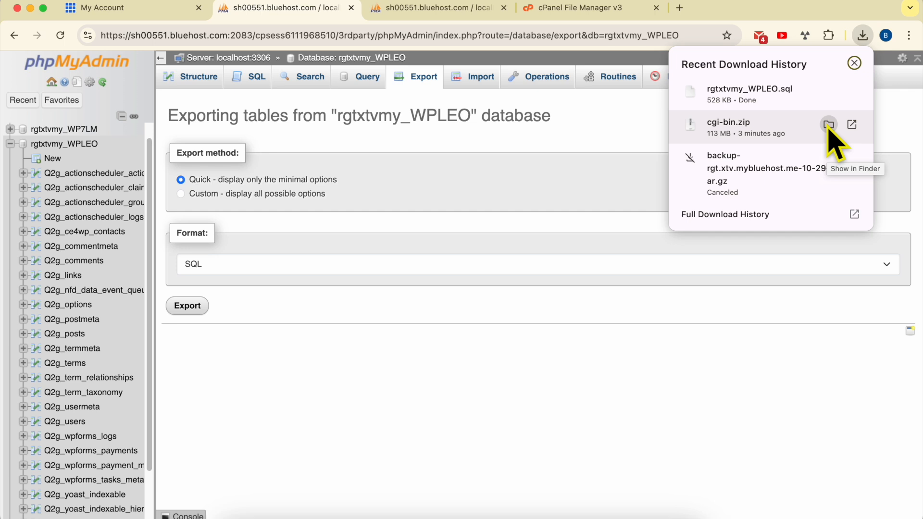
{"action": "left_click", "coordinate": [828, 125]}
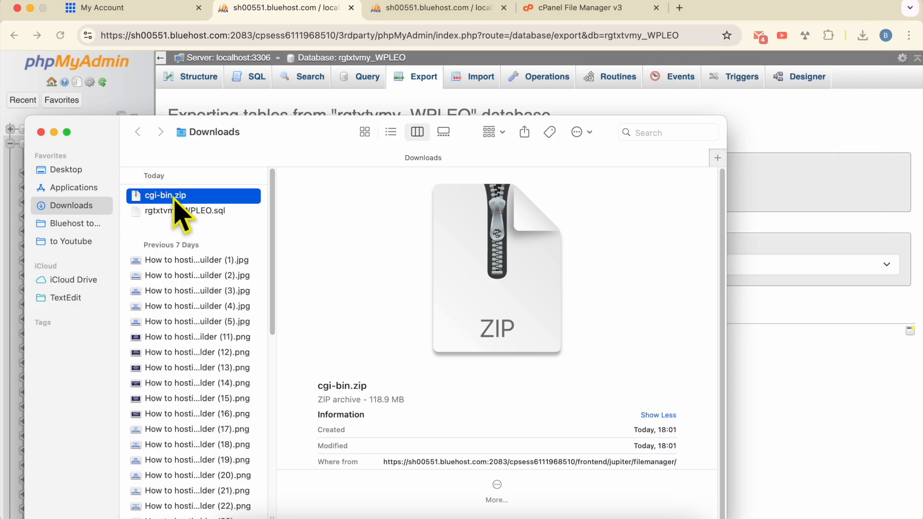
{"action": "double_click", "coordinate": [213, 200]}
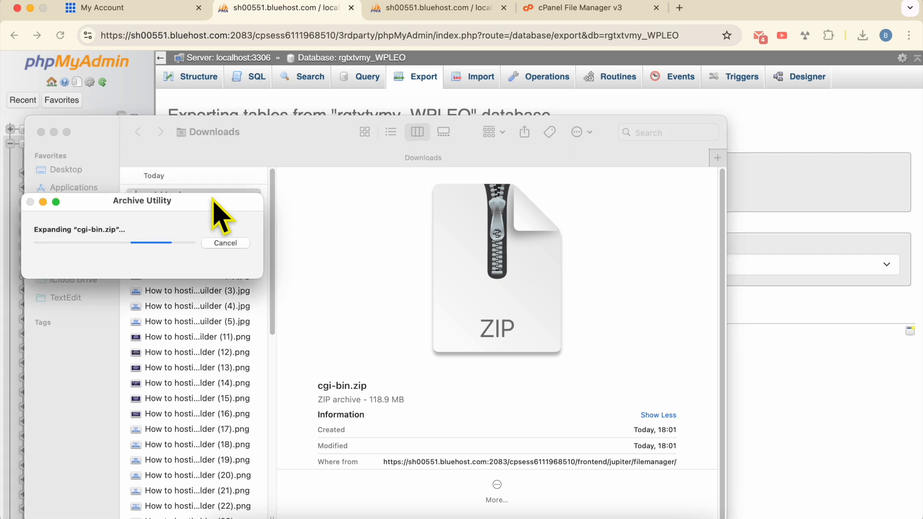
{"action": "left_click_drag", "start_coordinate": [207, 203], "coordinate": [506, 241]}
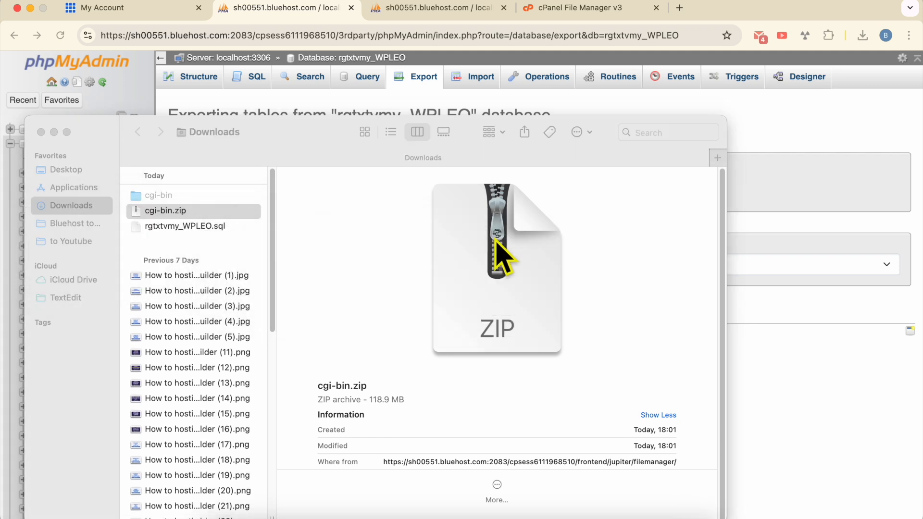
Enlarge the Finder window and inspect the extracted cgi-bin folder's WordPress files and the rgtxtvmy_WPLEO.sql database export
{"action": "double_click", "coordinate": [359, 159]}
{"action": "double_click", "coordinate": [435, 99]}
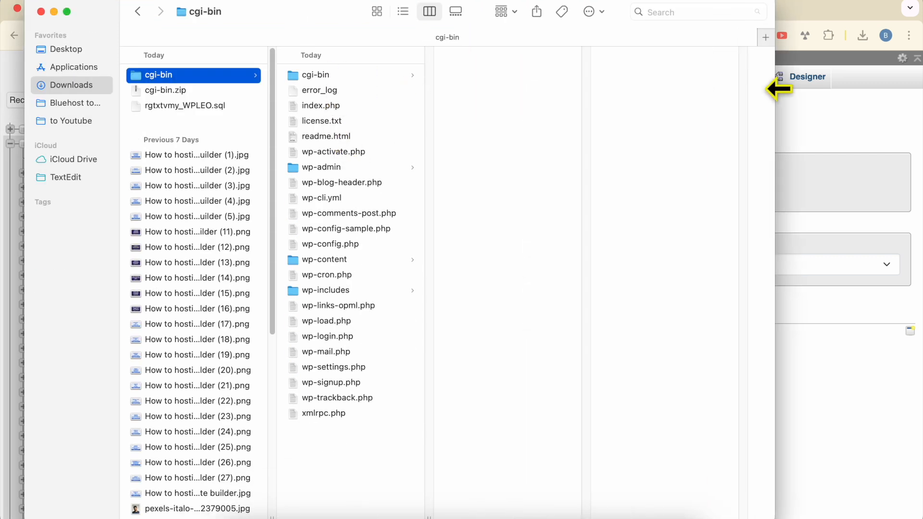
{"action": "left_click", "coordinate": [353, 74]}
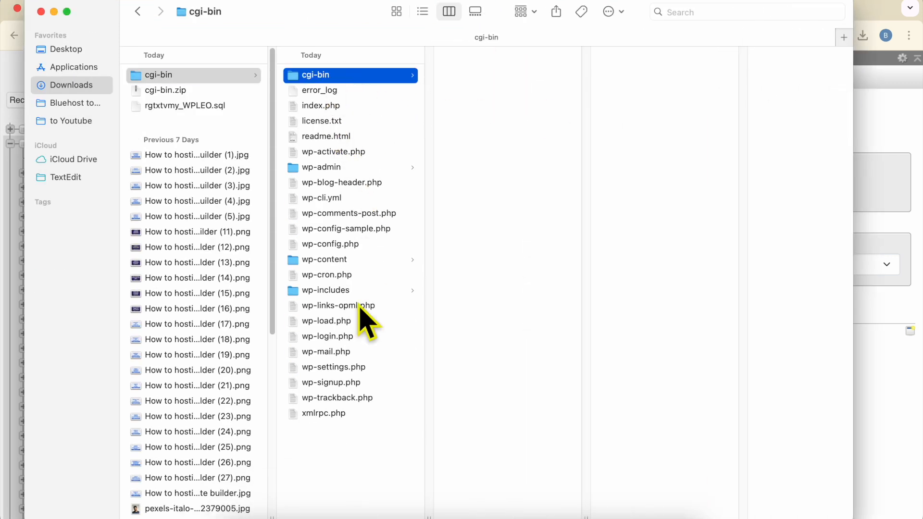
{"action": "left_click", "coordinate": [334, 416], "text": "shift"}
{"action": "left_click", "coordinate": [342, 449]}
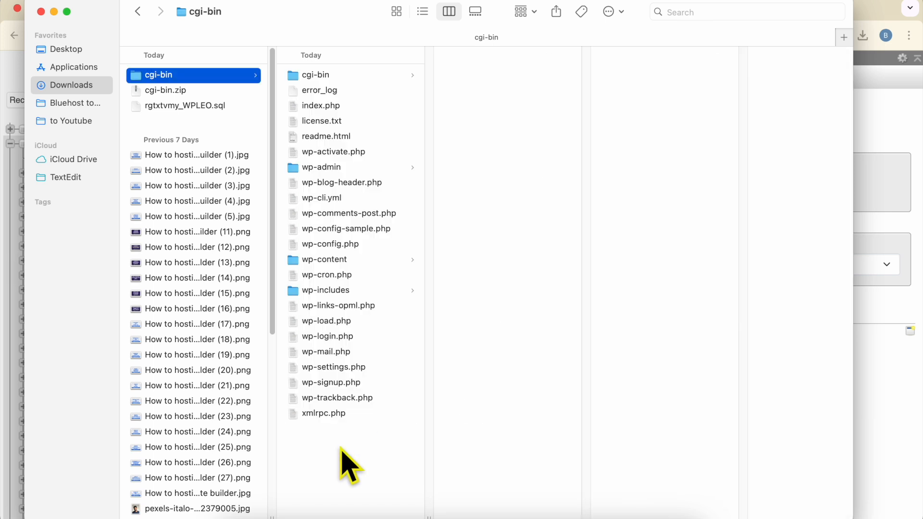
{"action": "left_click", "coordinate": [198, 107]}
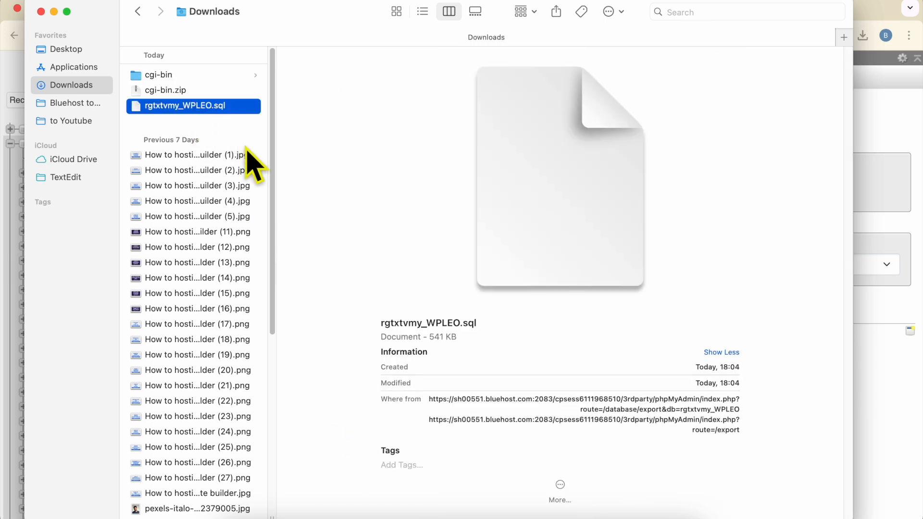